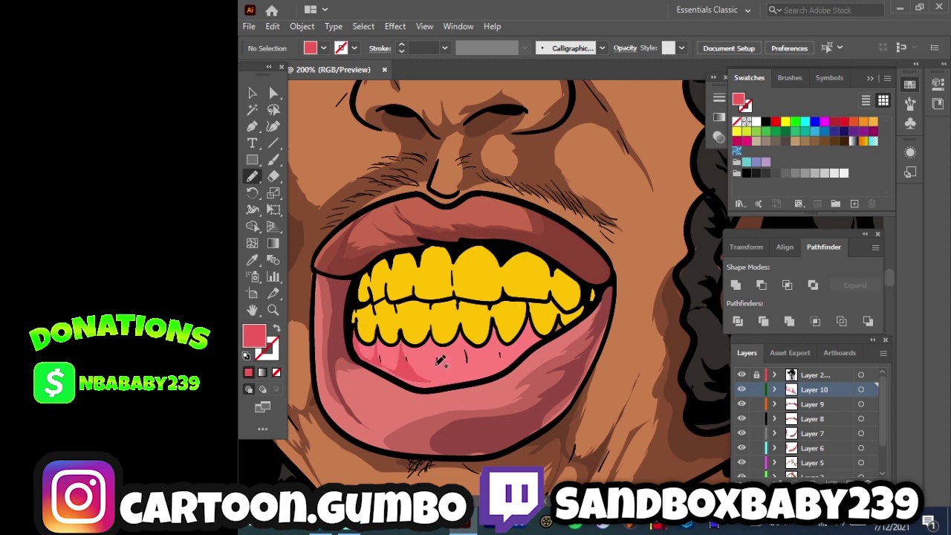
Step: Shade the base of the gums below the lower teeth in a darker red on a new layer
key(ctrl+l)
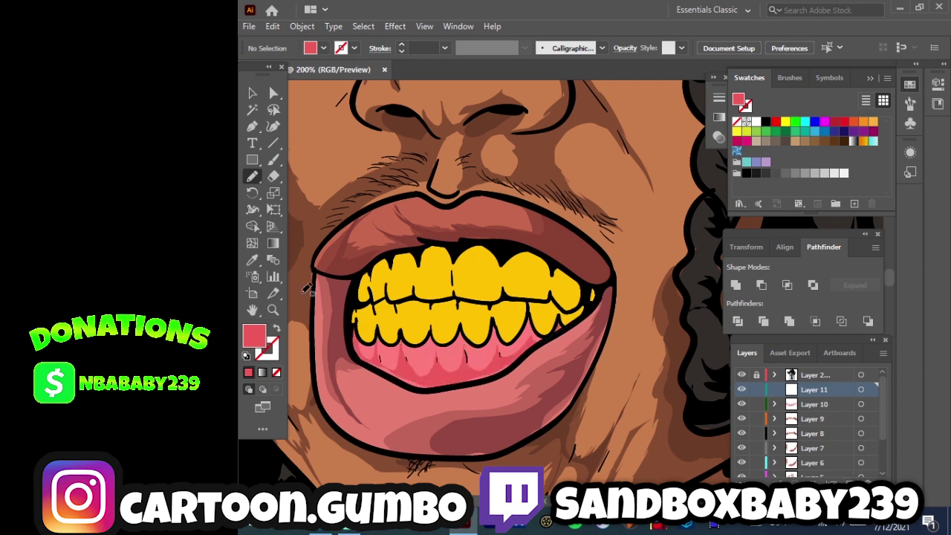
double_click(254, 336)
key(Return)
mouse_move(399, 369)
mouse_down()
mouse_move(444, 374)
mouse_move(469, 334)
mouse_up()
drag(440, 388, 440, 388)
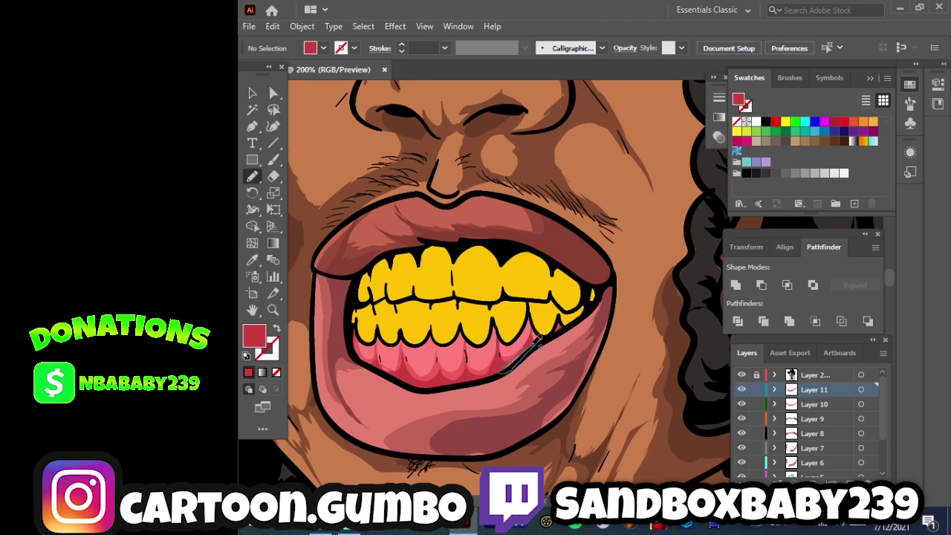
Step: Shade the upper teeth on a new layer with a dark gold derived from the yellow tooth colour
key(ctrl+l)
key(i)
click(476, 267)
double_click(253, 336)
click(808, 153)
click(936, 120)
key(n)
mouse_move(407, 251)
mouse_down()
mouse_move(409, 295)
mouse_move(385, 257)
mouse_up()
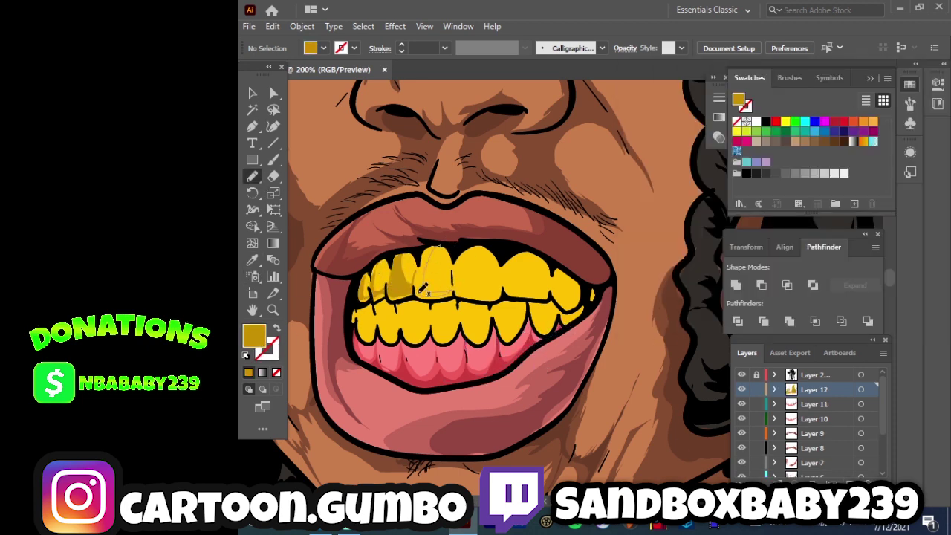
drag(421, 288, 425, 294)
drag(483, 244, 491, 292)
drag(534, 257, 551, 290)
drag(564, 264, 606, 287)
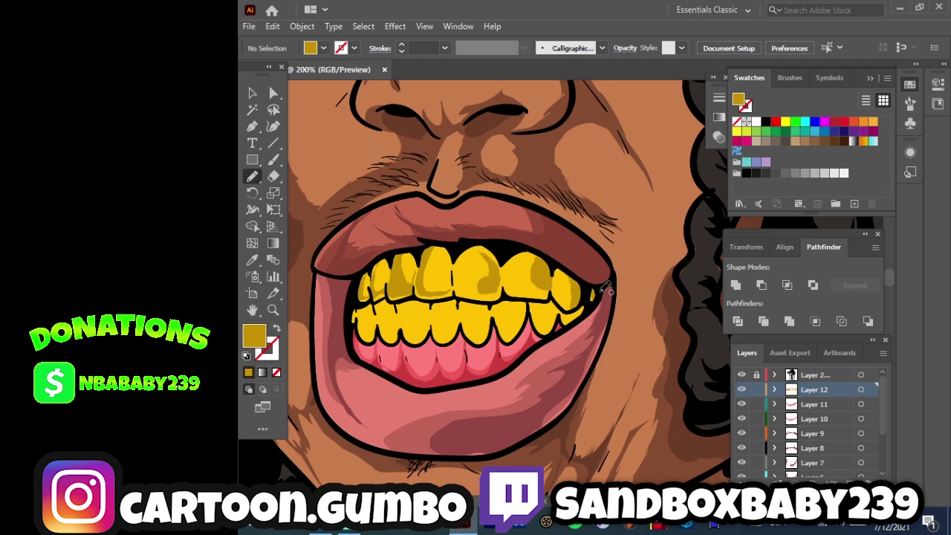
Step: Draw matching dark gold shadow shapes on the lower row of teeth
drag(407, 325, 425, 332)
drag(393, 303, 376, 312)
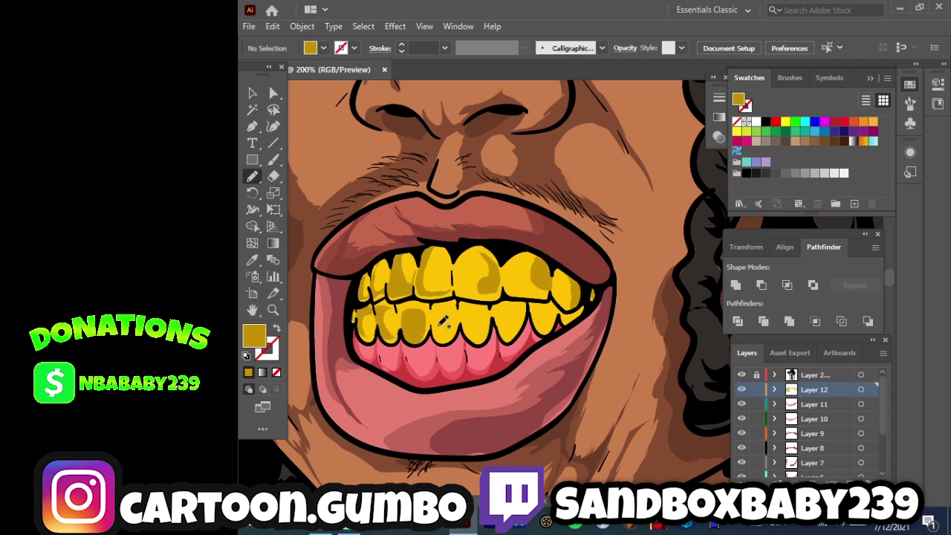
mouse_move(445, 321)
mouse_down()
mouse_move(493, 311)
mouse_move(500, 296)
mouse_move(556, 322)
mouse_move(590, 294)
mouse_up()
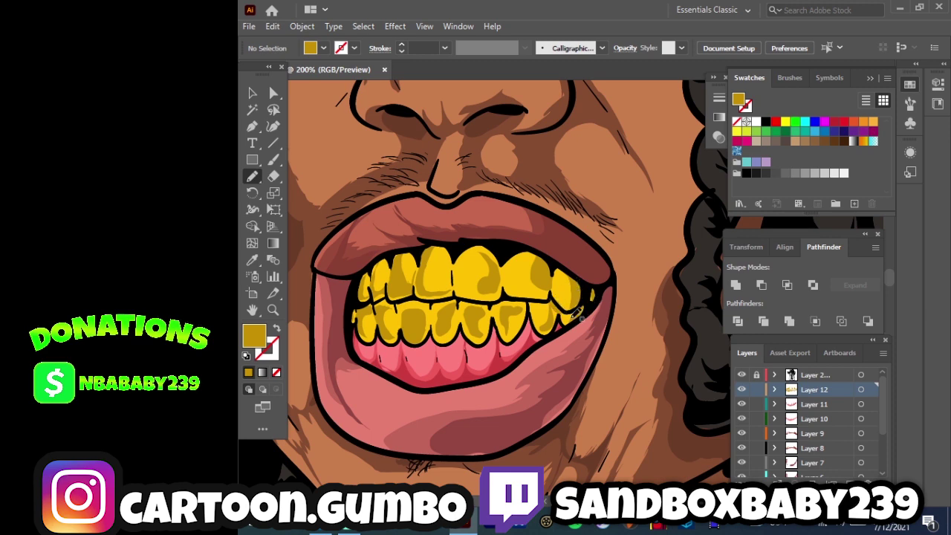
Step: Add a second, deeper brownish-gold shadow to both rows of teeth on a new layer
key(ctrl+l)
double_click(253, 335)
key(Return)
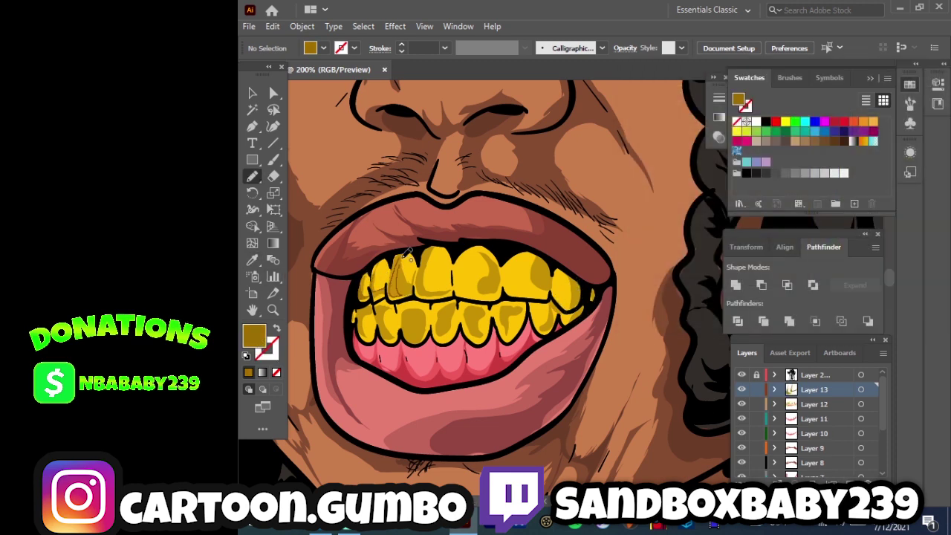
mouse_move(407, 253)
mouse_down()
mouse_move(435, 247)
mouse_move(550, 272)
mouse_up()
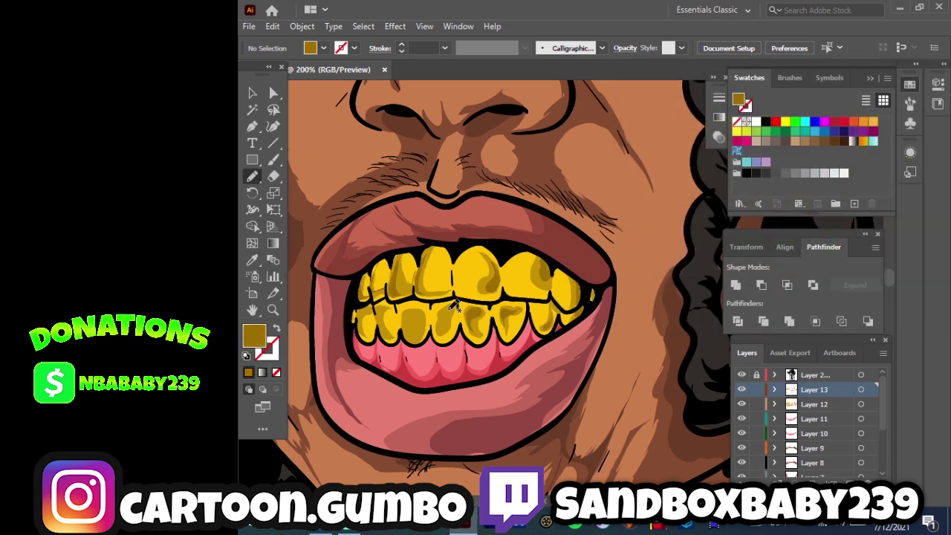
Step: Draw pale yellow highlights on the upper and lower teeth on a new layer
key(ctrl+l)
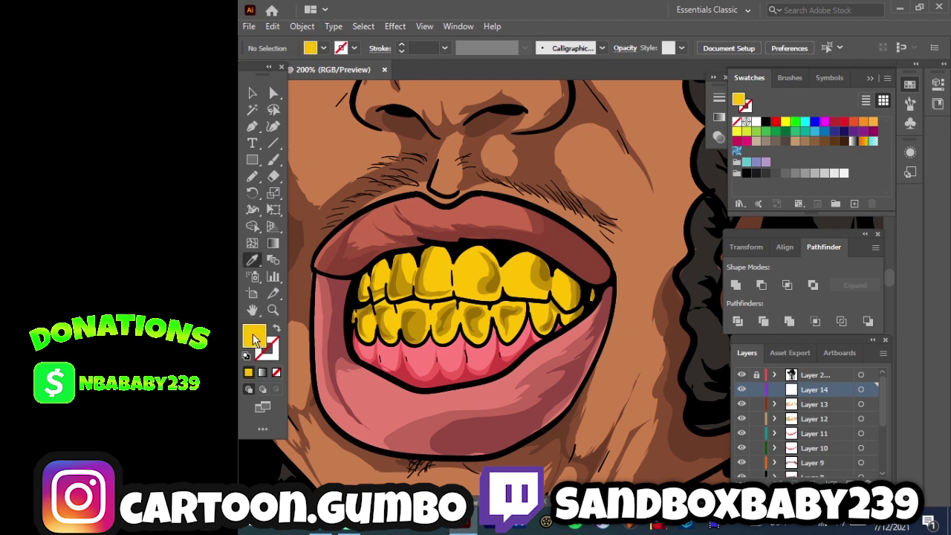
double_click(253, 335)
key(Return)
mouse_move(431, 256)
mouse_down()
mouse_move(569, 300)
mouse_move(510, 330)
mouse_move(434, 315)
mouse_move(367, 325)
mouse_move(374, 275)
mouse_up()
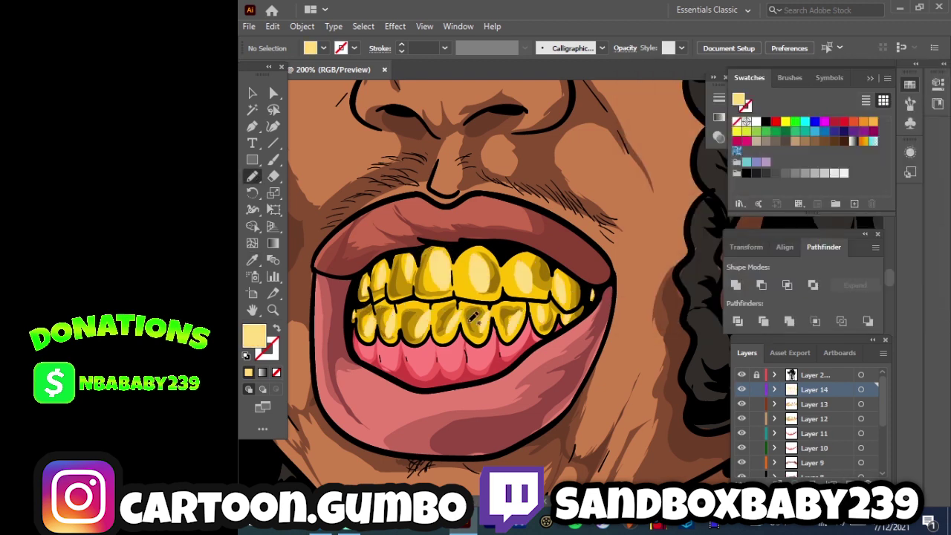
Step: Draw a light pink highlight along the upper lip on a new layer, using a lighter tint of the lip colour
key(ctrl+l)
double_click(253, 335)
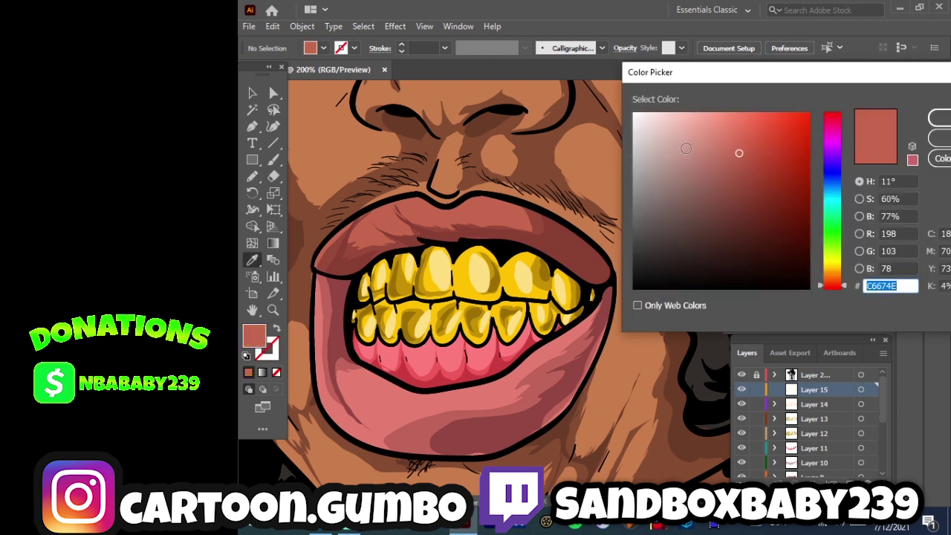
click(876, 123)
drag(427, 212, 407, 208)
Step: Draw a pale pink highlight on the lower lip on a new layer
key(ctrl+l)
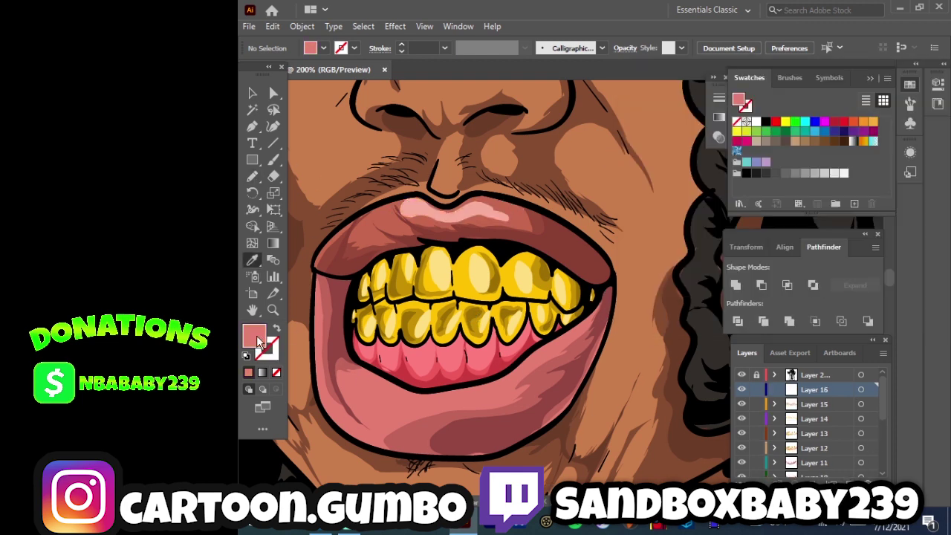
double_click(254, 335)
click(676, 116)
click(876, 122)
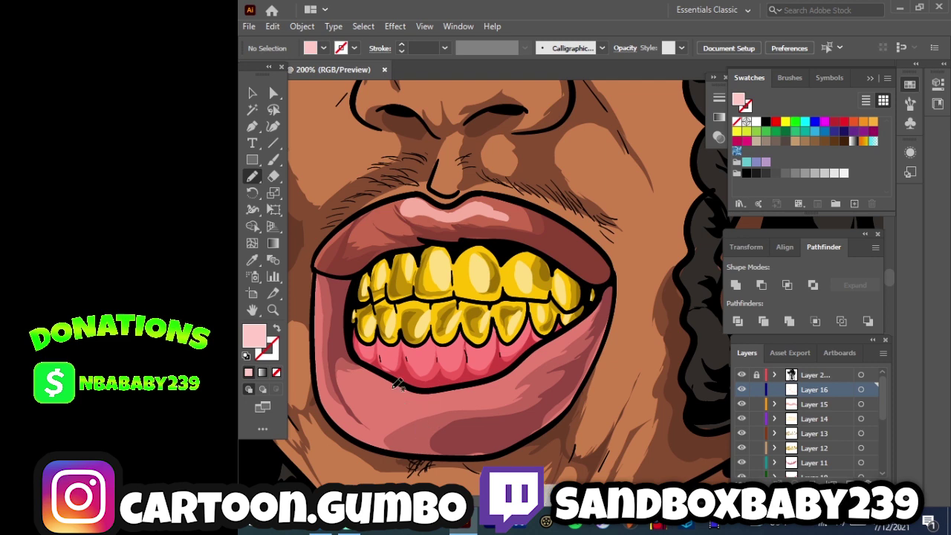
drag(405, 387, 425, 401)
Step: Draw a peach highlight on one cheek on a new layer, using a lighter tint of the sampled skin colour
key(ctrl+minus)
key(ctrl+l)
key(i)
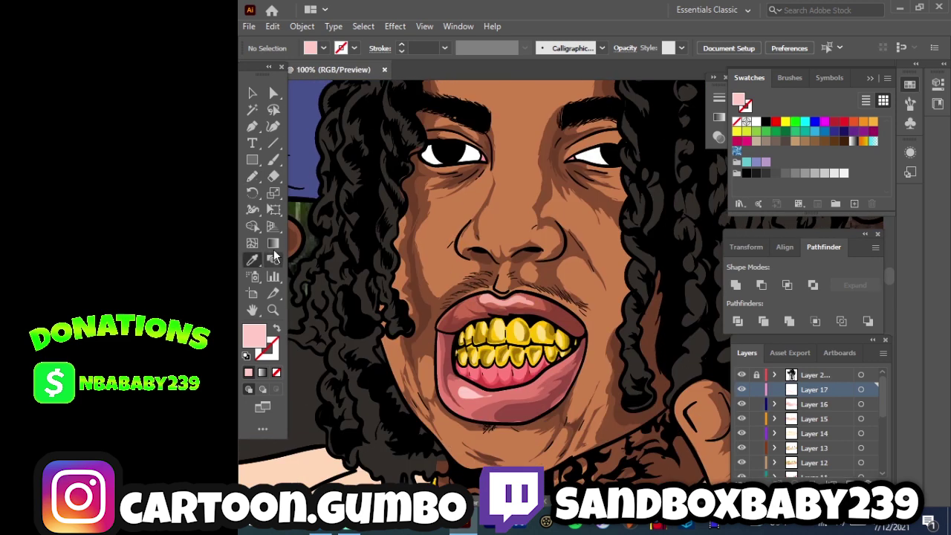
click(565, 245)
double_click(254, 335)
click(939, 121)
key(n)
mouse_move(428, 212)
mouse_down()
mouse_move(450, 223)
mouse_move(446, 282)
mouse_move(427, 211)
mouse_up()
Step: Move Layer 17 between Layer 3 and Layer 2, and add peach highlights to the nose, other cheek and chin
scroll(840, 446, down, 3)
scroll(882, 435, down, 3)
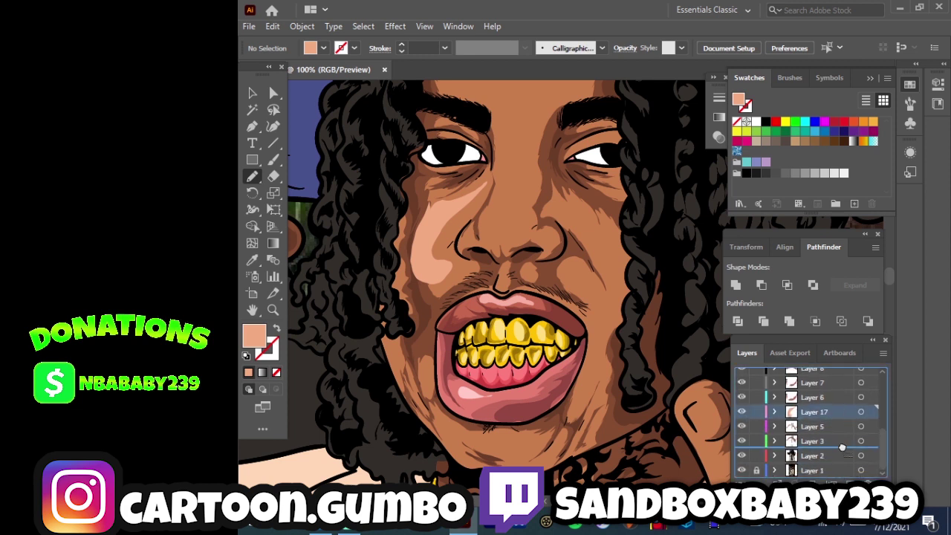
mouse_move(607, 271)
mouse_down()
mouse_move(568, 197)
mouse_move(616, 260)
mouse_up()
mouse_move(475, 434)
mouse_down()
mouse_move(539, 455)
mouse_move(607, 405)
mouse_move(456, 411)
mouse_up()
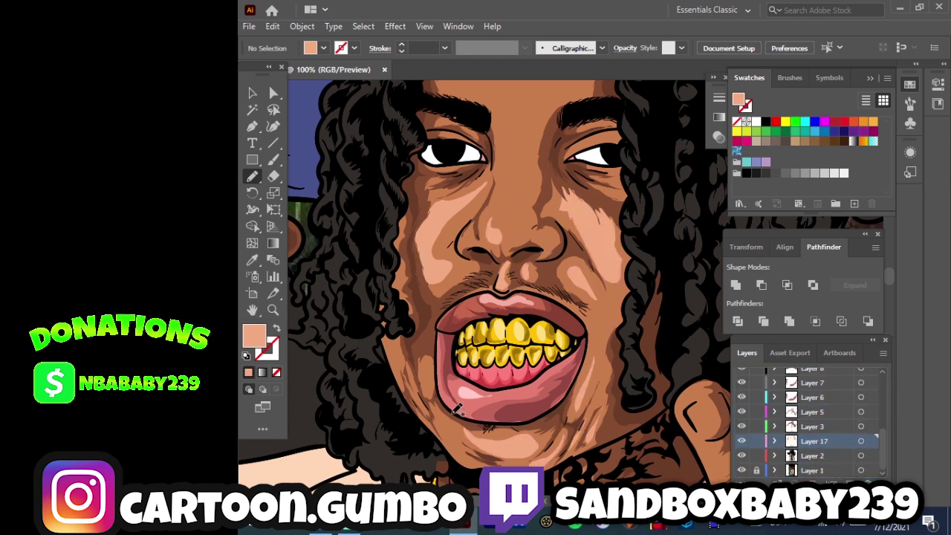
Step: Draw peach highlights on the nose bridge, the forehead and the skin below the eye
scroll(893, 282, up, 3)
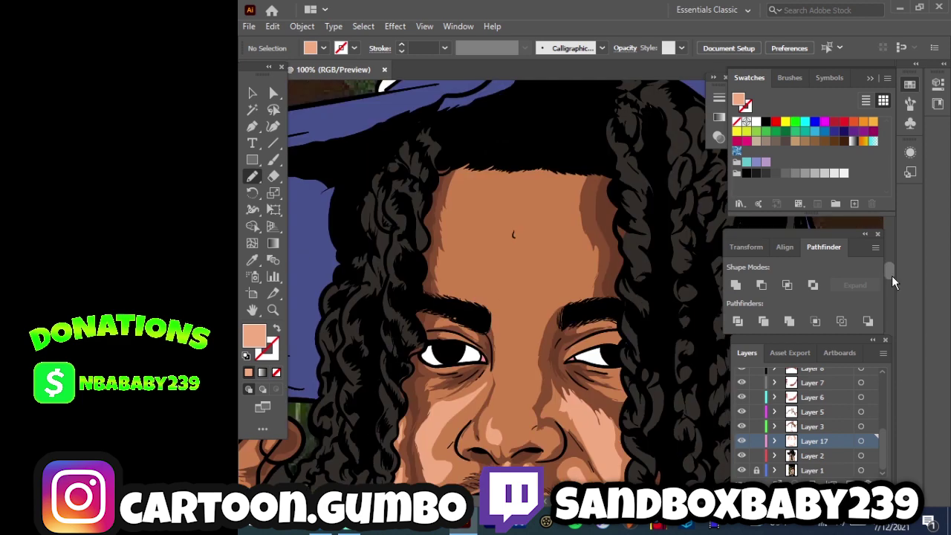
drag(516, 311, 516, 367)
mouse_move(474, 252)
mouse_down()
mouse_move(581, 162)
mouse_move(584, 300)
mouse_up()
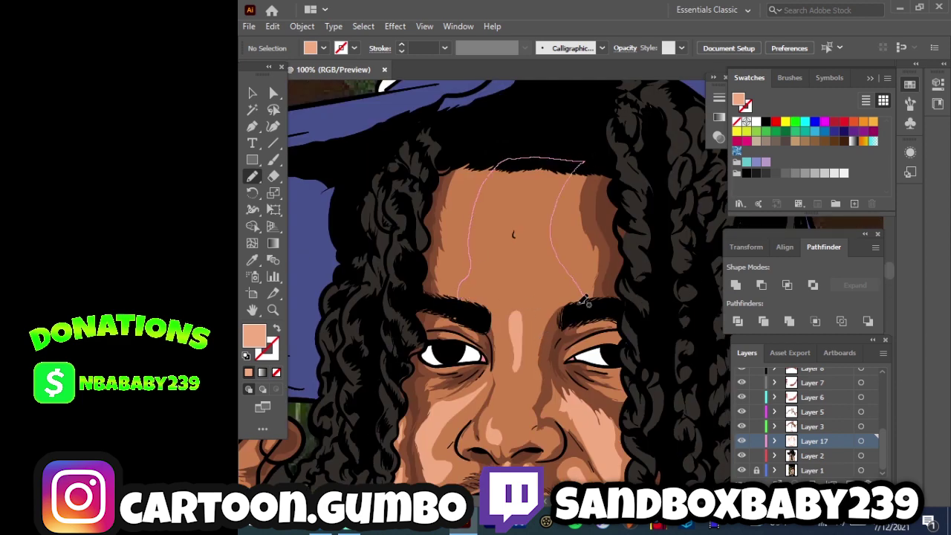
mouse_move(499, 295)
mouse_down()
mouse_move(475, 256)
mouse_move(548, 278)
mouse_move(492, 224)
mouse_up()
key(ctrl+z)
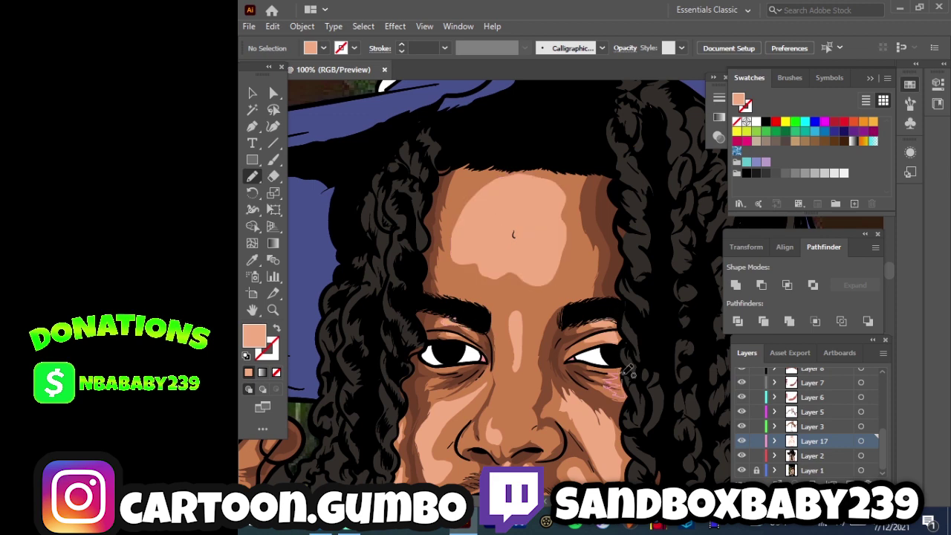
drag(628, 371, 622, 379)
Step: Continue the peach skin highlights on the neck, torso, hands and raised arm
scroll(426, 387, down, 3)
scroll(520, 298, down, 5)
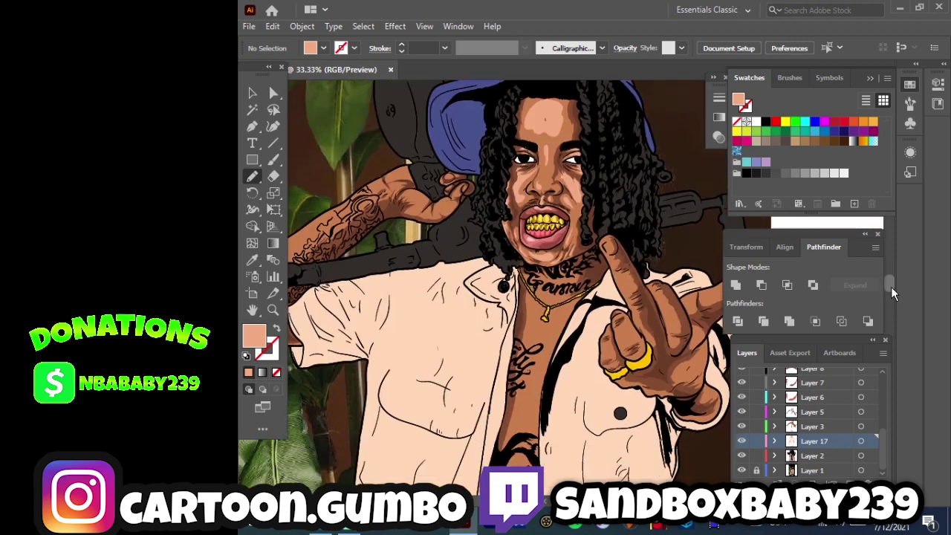
scroll(666, 343, up, 2)
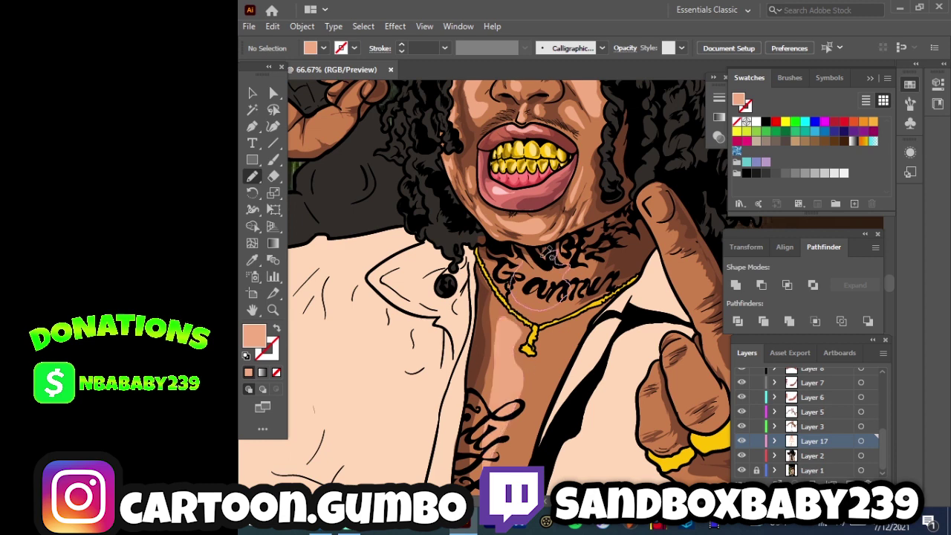
scroll(520, 298, down, 3)
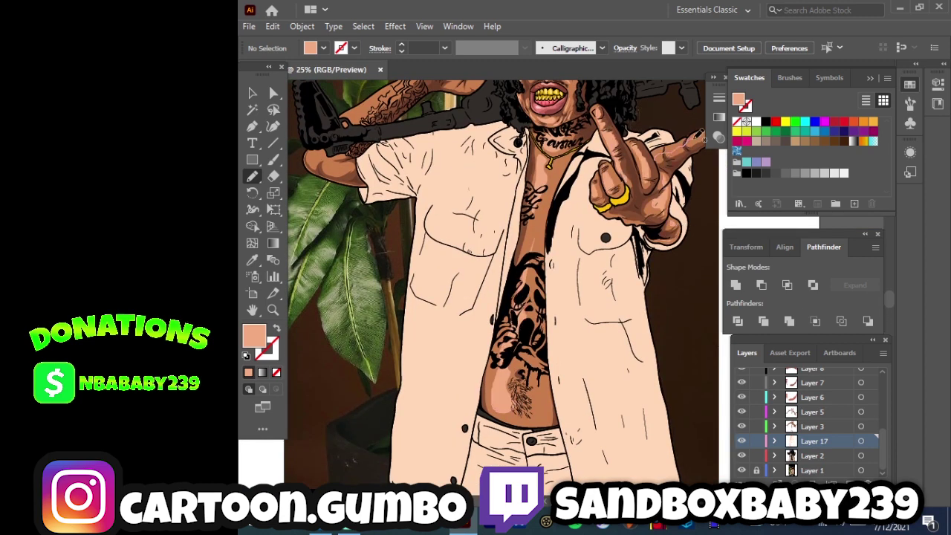
scroll(698, 138, left, 5)
scroll(644, 354, up, 5)
mouse_move(600, 230)
mouse_down()
mouse_move(622, 238)
mouse_move(637, 215)
mouse_up()
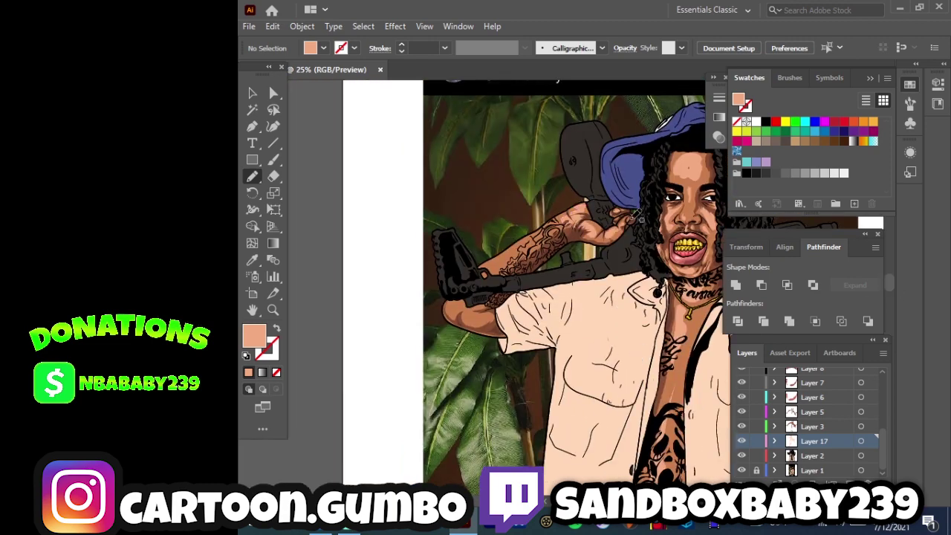
key(ctrl+minus)
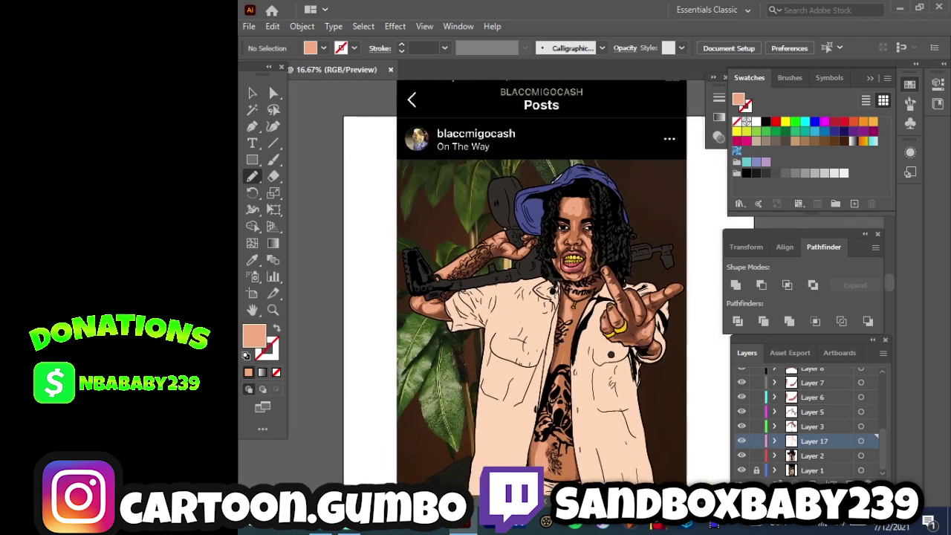
key(ctrl+equal)
key(ctrl+equal)
key(ctrl+equal)
key(ctrl+minus)
key(ctrl+minus)
key(ctrl+minus)
Step: Create a new layer above Layer 16 and set the fill to D1A98B, a darker tan of the shirt colour
scroll(810, 416, up, 5)
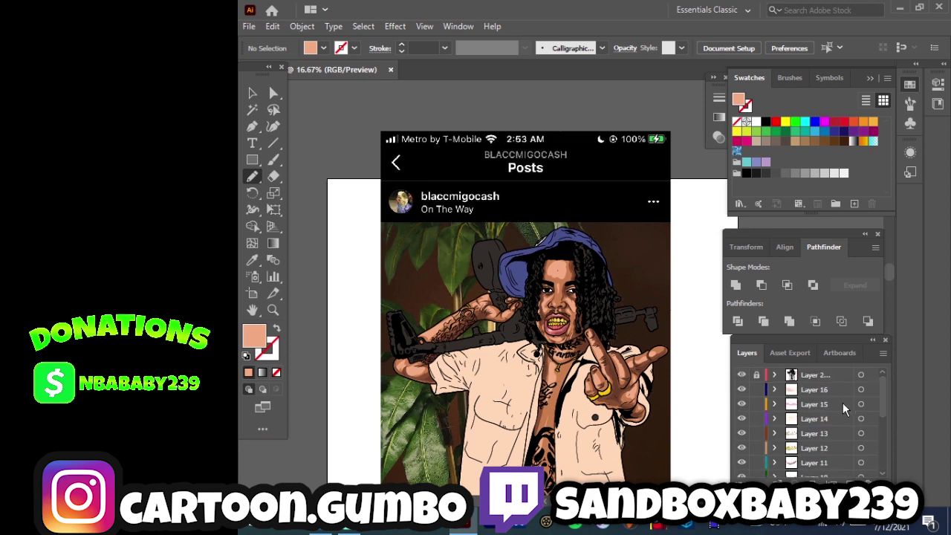
click(825, 389)
key(i)
double_click(260, 332)
click(691, 144)
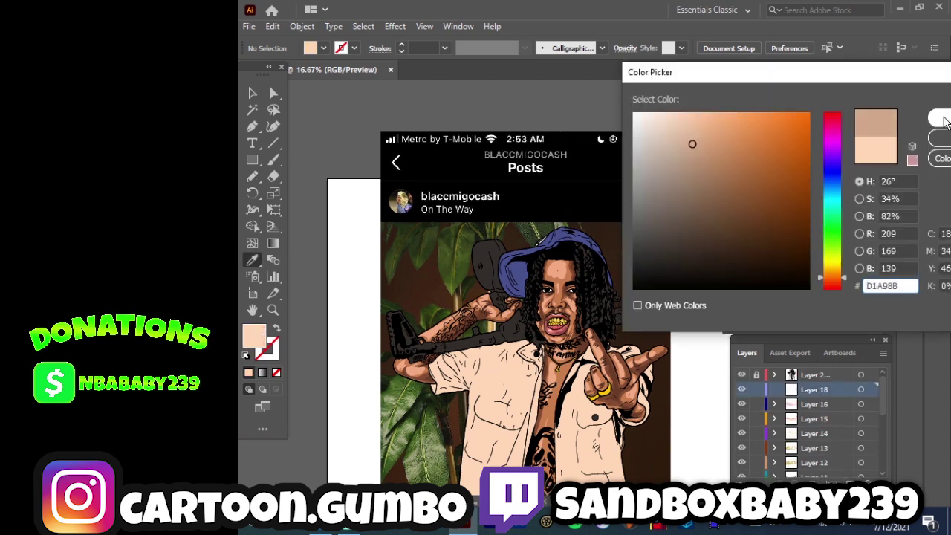
click(940, 117)
Step: Draw tan shadows under the shirt collar and along the inner edge of the open shirt front
key(ctrl+equal)
key(ctrl+equal)
key(ctrl+equal)
scroll(483, 290, down, 5)
key(n)
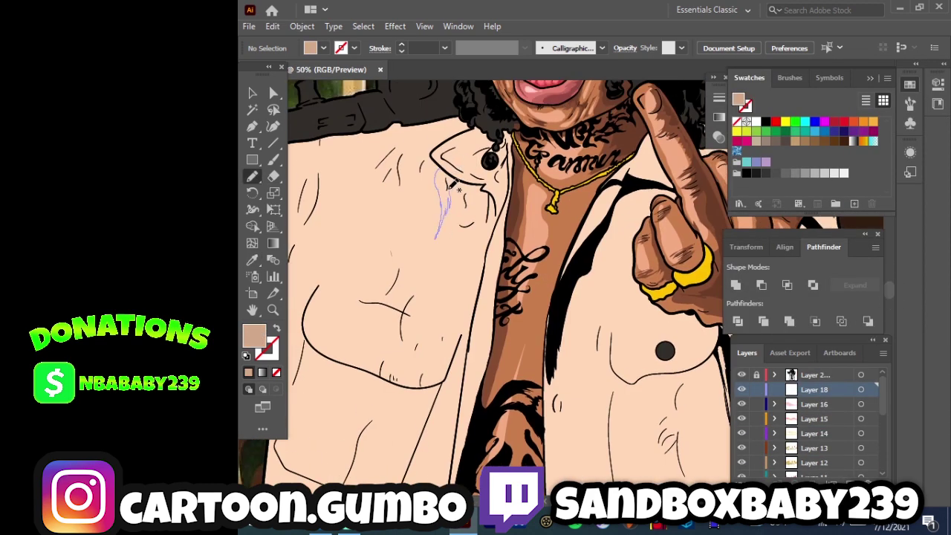
mouse_move(450, 185)
mouse_down()
mouse_move(444, 223)
mouse_move(483, 228)
mouse_up()
drag(490, 201, 499, 238)
mouse_move(491, 141)
mouse_down()
mouse_move(475, 125)
mouse_move(494, 137)
mouse_up()
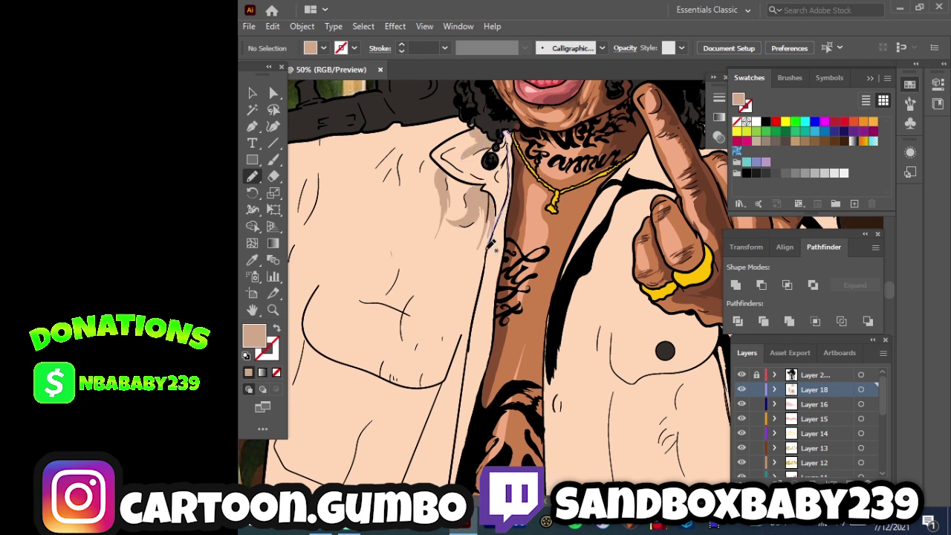
drag(512, 139, 514, 141)
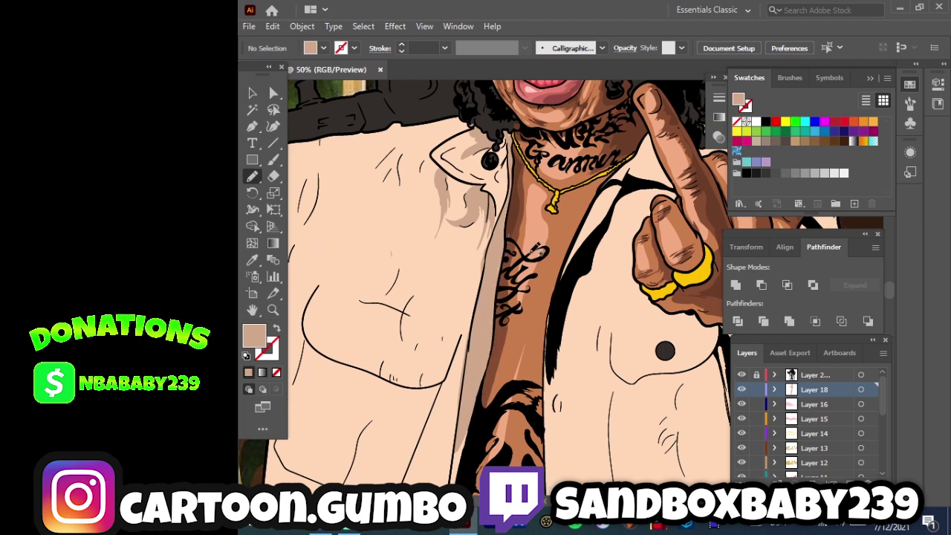
Step: Draw tan fold shadows around the creases of the shirt's chest pocket
scroll(490, 364, down, 5)
scroll(490, 297, down, 3)
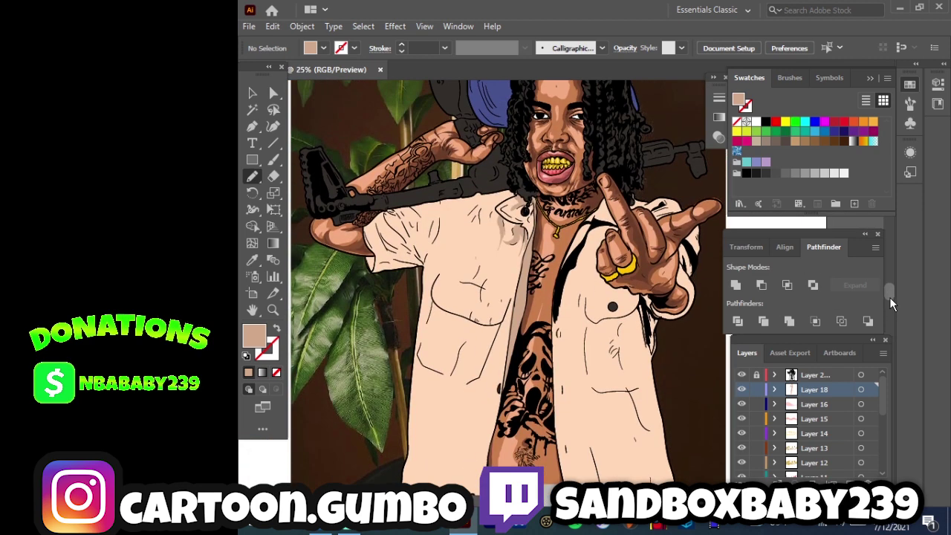
scroll(711, 466, up, 3)
drag(543, 340, 543, 342)
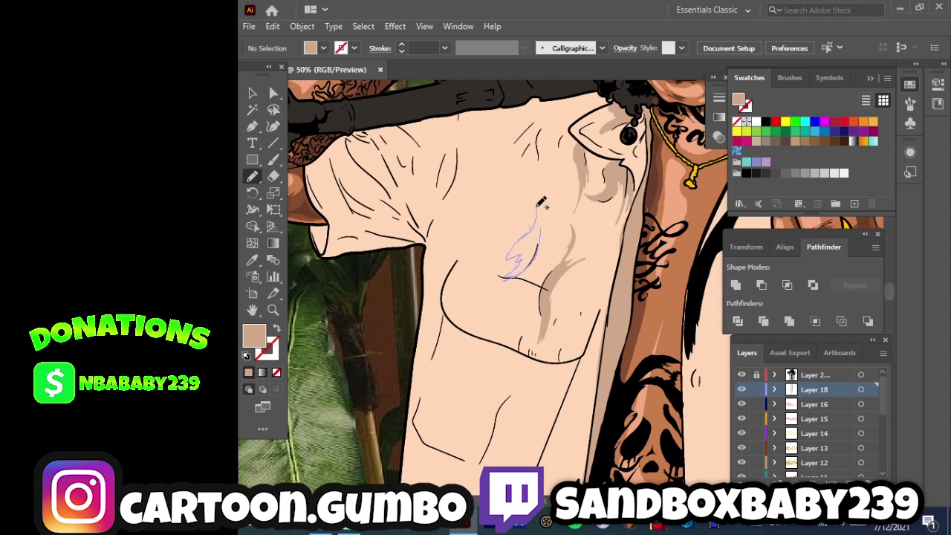
drag(542, 202, 542, 204)
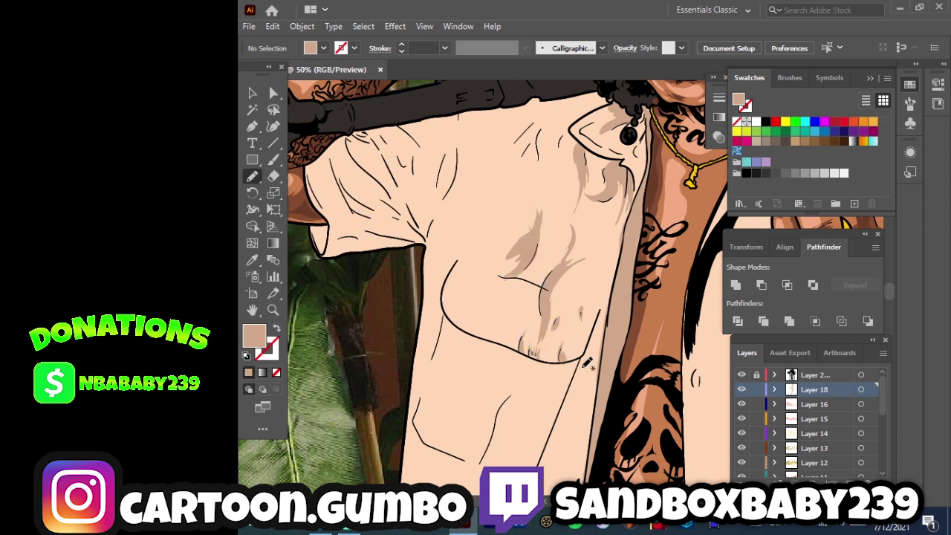
Step: Draw tan fold shadows at the shirt's shoulder and along the crease below the chest pocket
drag(449, 194, 450, 196)
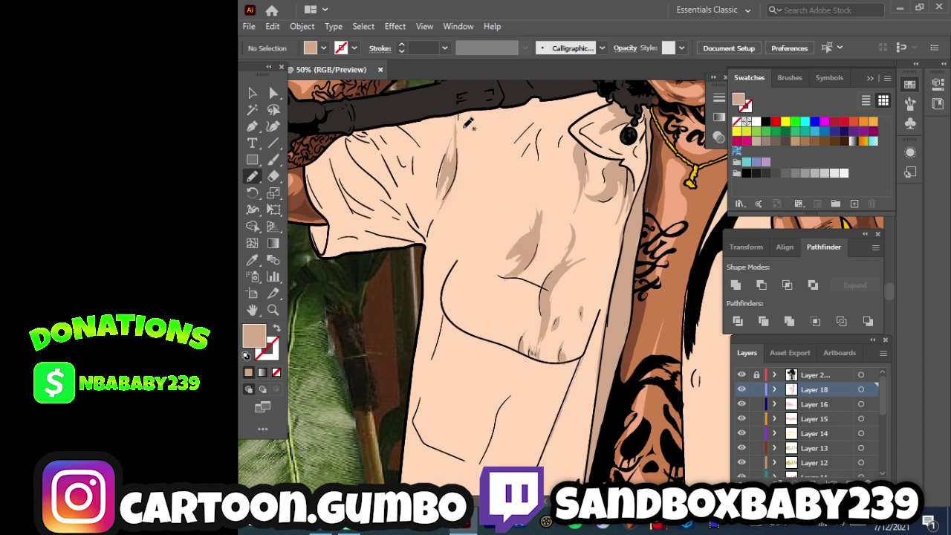
drag(492, 110, 476, 152)
mouse_move(536, 110)
mouse_down()
mouse_move(512, 146)
mouse_move(543, 147)
mouse_up()
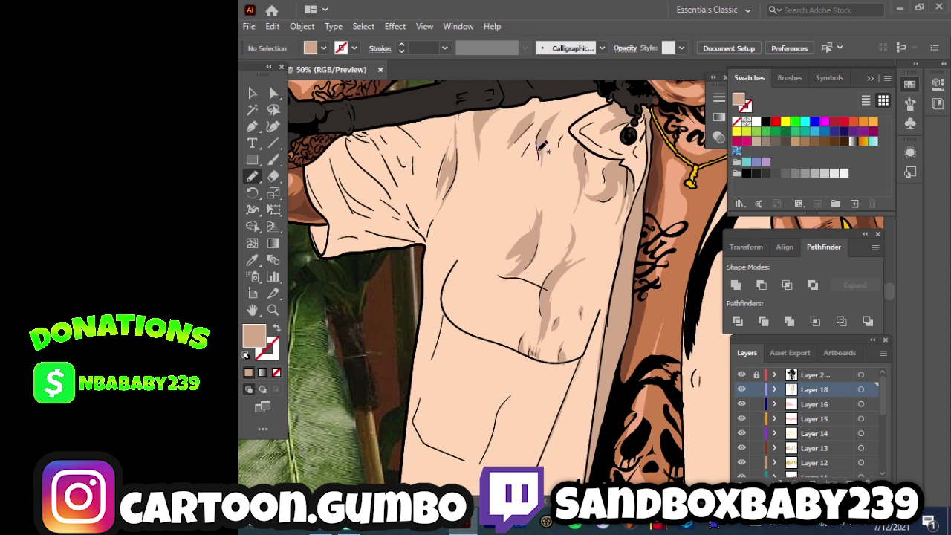
drag(501, 417, 501, 419)
drag(492, 445, 515, 394)
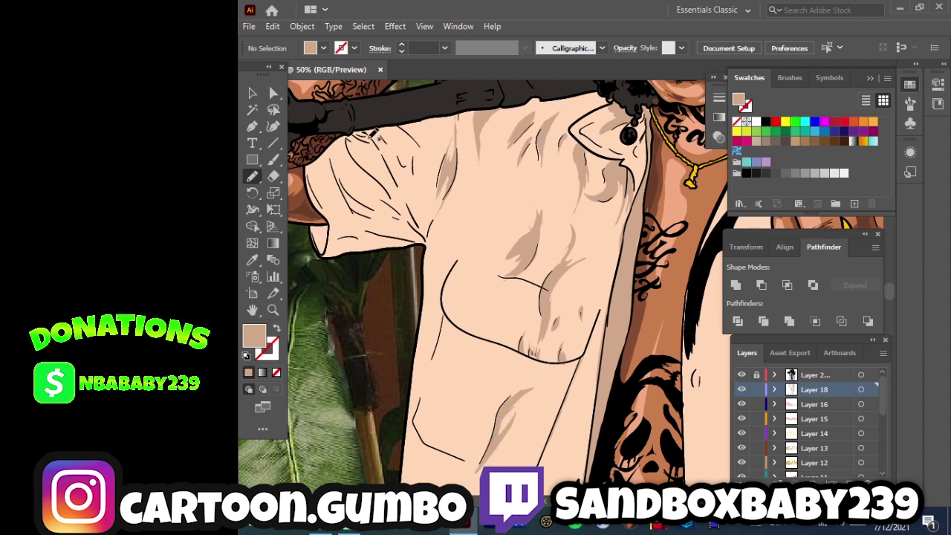
Step: Draw tan fold shadows around the creases of the shirt's short sleeve and on the chest above the pocket
mouse_move(374, 134)
mouse_down()
mouse_move(419, 220)
mouse_move(362, 139)
mouse_move(375, 175)
mouse_move(412, 174)
mouse_up()
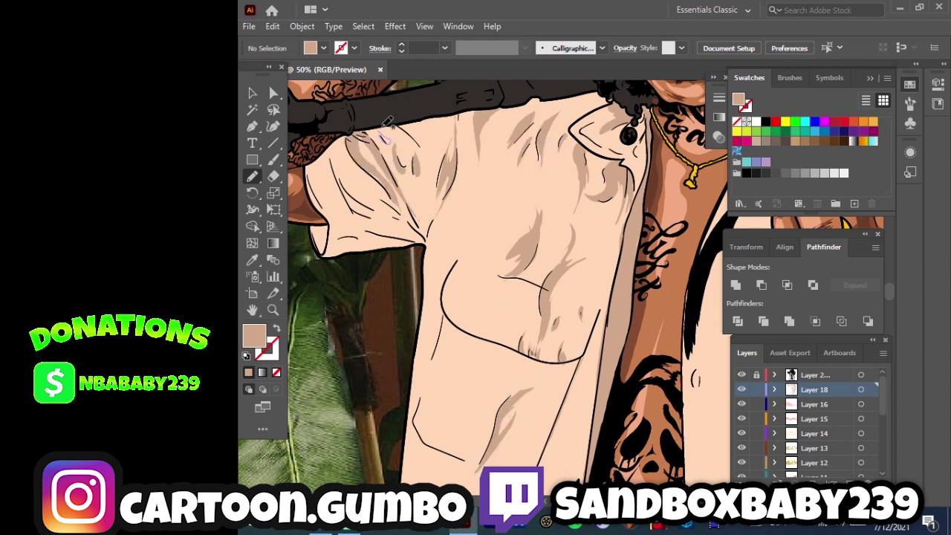
drag(344, 179, 363, 213)
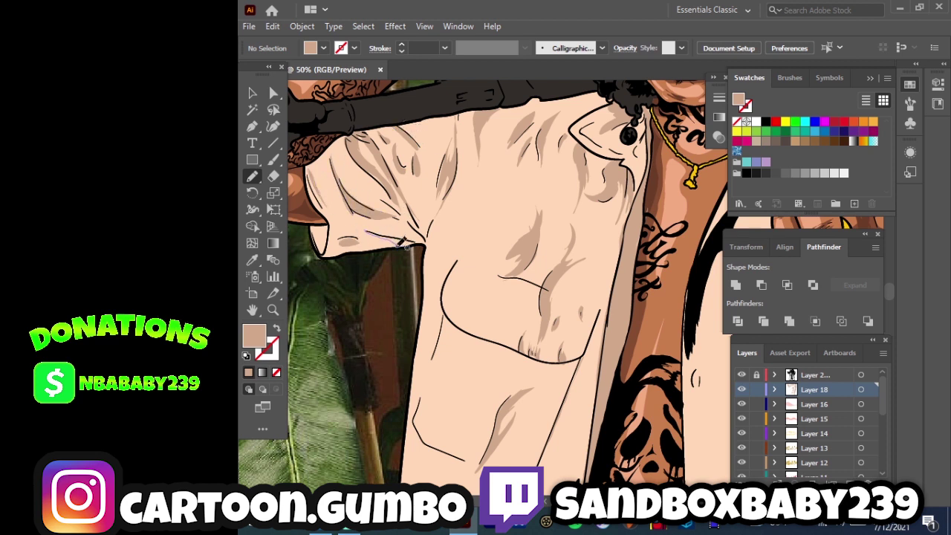
drag(401, 244, 402, 245)
drag(392, 236, 417, 222)
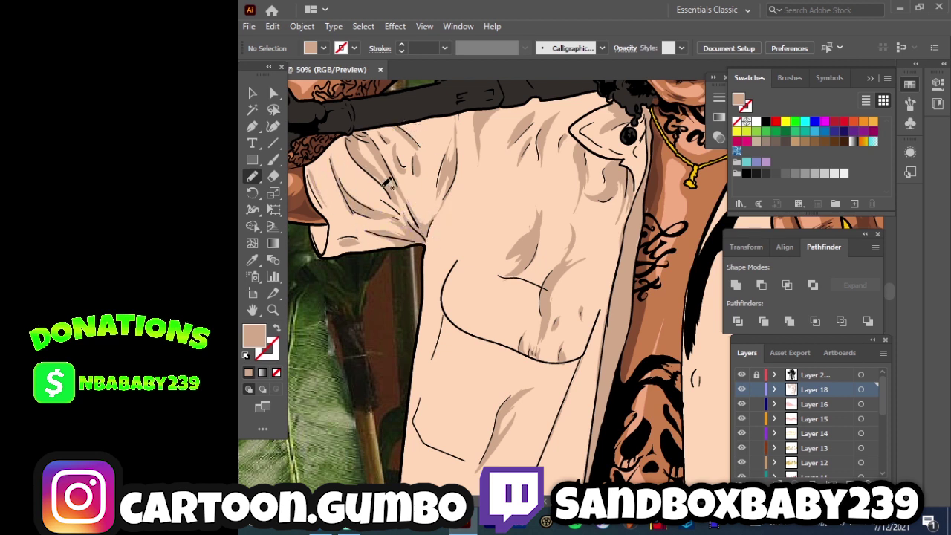
drag(484, 182, 466, 251)
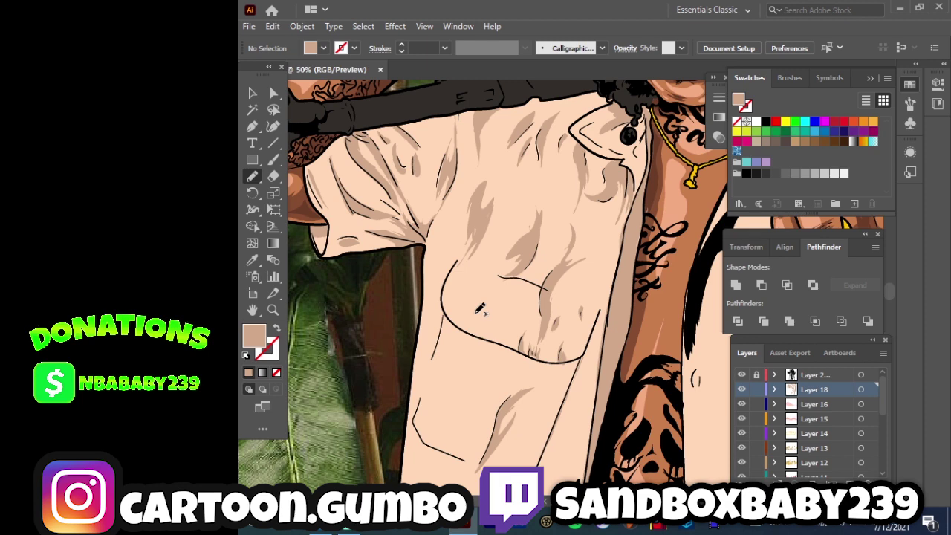
Step: Draw tan shadows on the shirt front behind the raised hand, near its inner edge and around the creases below the pocket flap
scroll(480, 311, down, 3)
scroll(570, 208, up, 3)
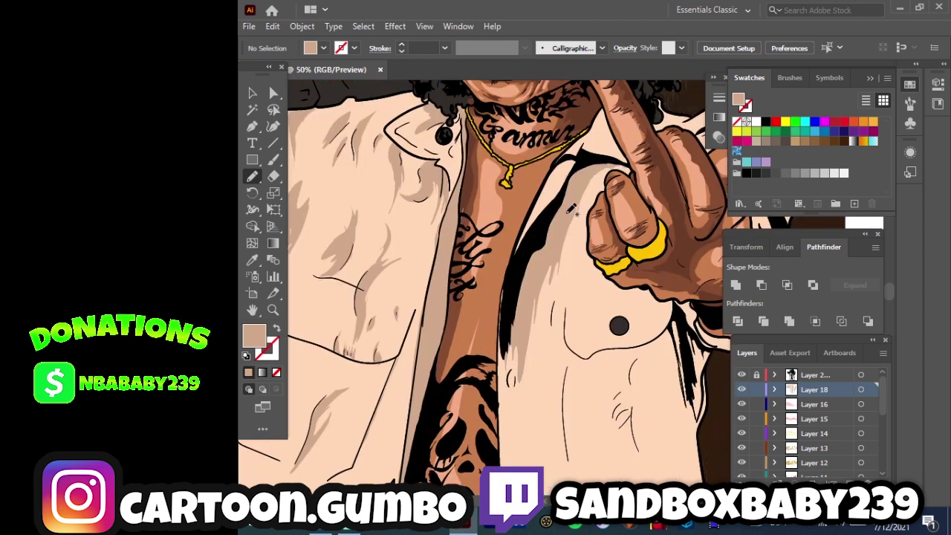
drag(556, 179, 557, 178)
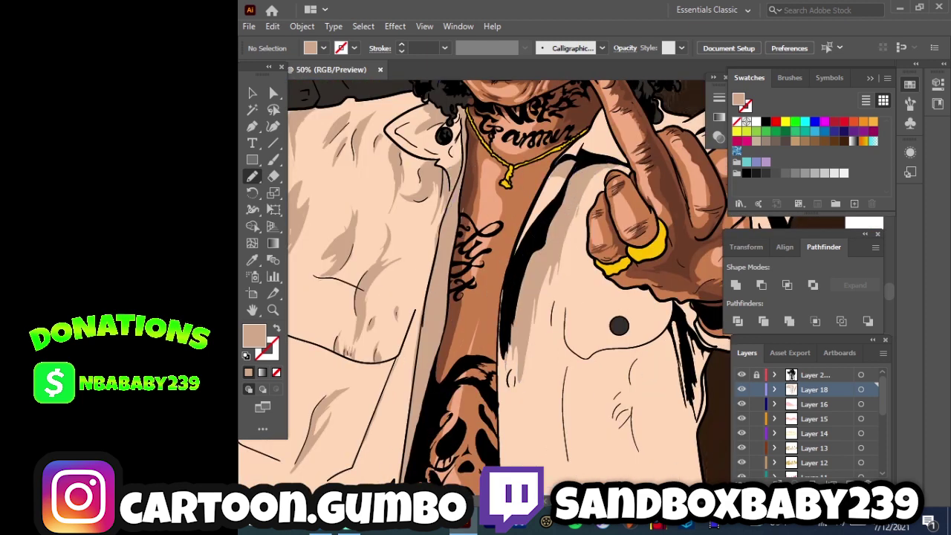
scroll(569, 352, right, 2)
drag(574, 352, 554, 394)
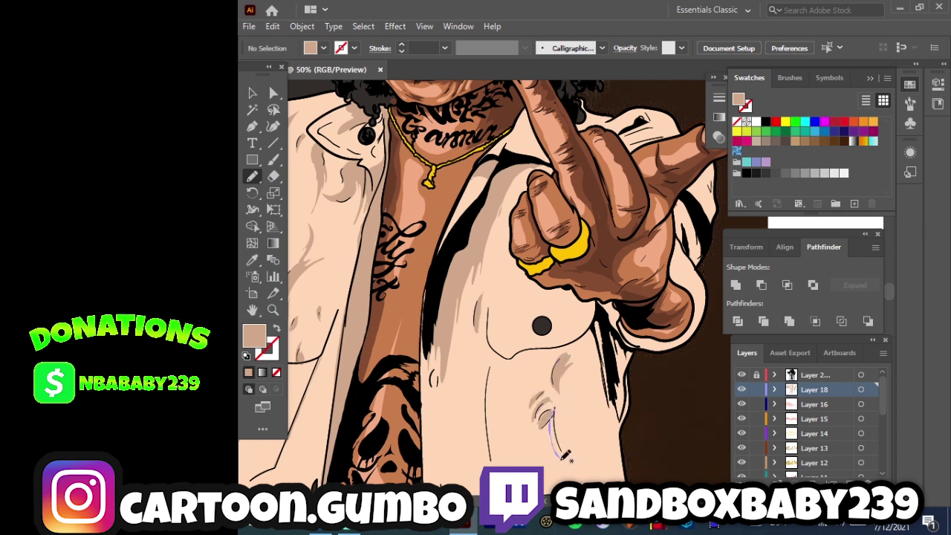
Step: Draw tan fold shadows at the pocket's lower edge and along the long creases down the same shirt front
scroll(602, 223, down, 3)
mouse_move(602, 186)
mouse_down()
mouse_move(609, 283)
mouse_move(631, 181)
mouse_up()
drag(569, 298, 569, 242)
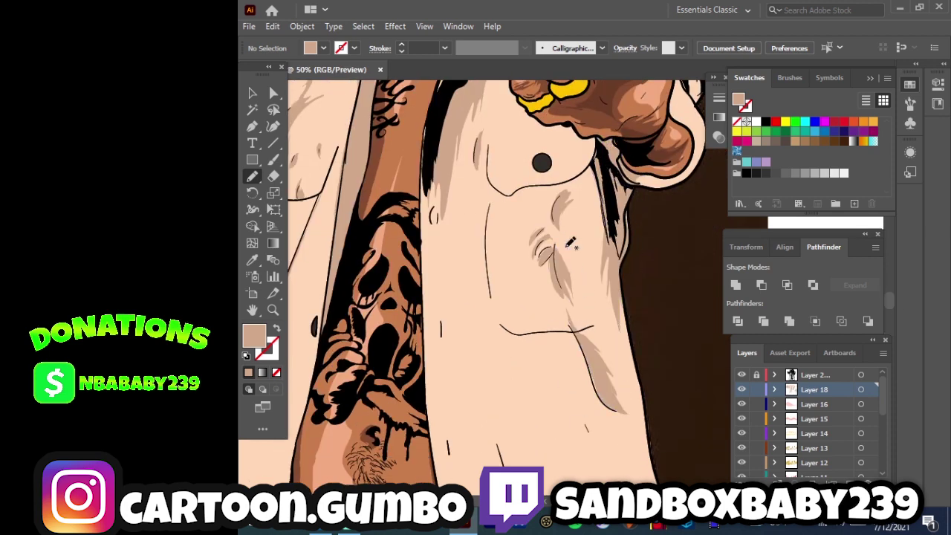
scroll(569, 245, down, 3)
mouse_move(503, 258)
mouse_down()
mouse_move(536, 418)
mouse_move(569, 343)
mouse_up()
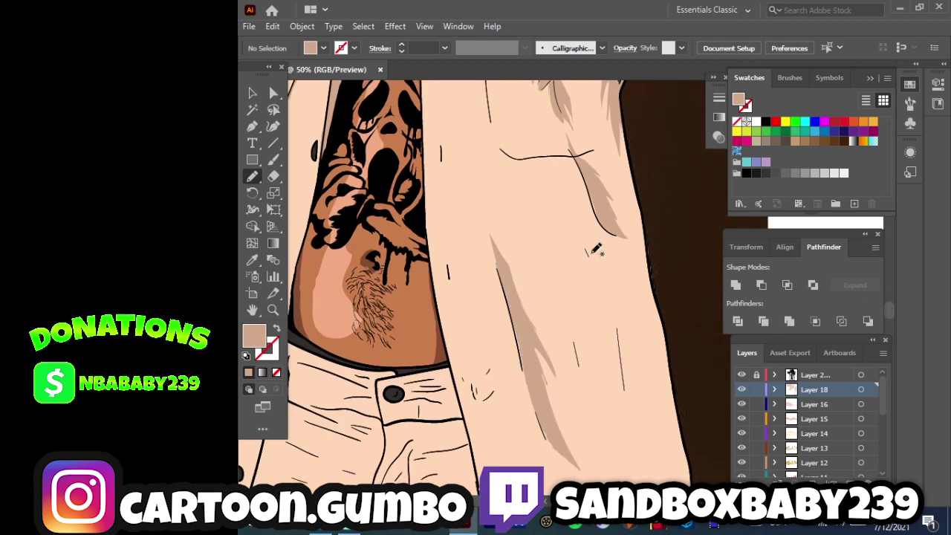
mouse_move(596, 249)
mouse_down()
mouse_move(691, 453)
mouse_move(578, 195)
mouse_up()
Step: Draw tan shadows on the trousers along the waistband, the edge beside the open shirt and the fly seam
scroll(603, 223, down, 2)
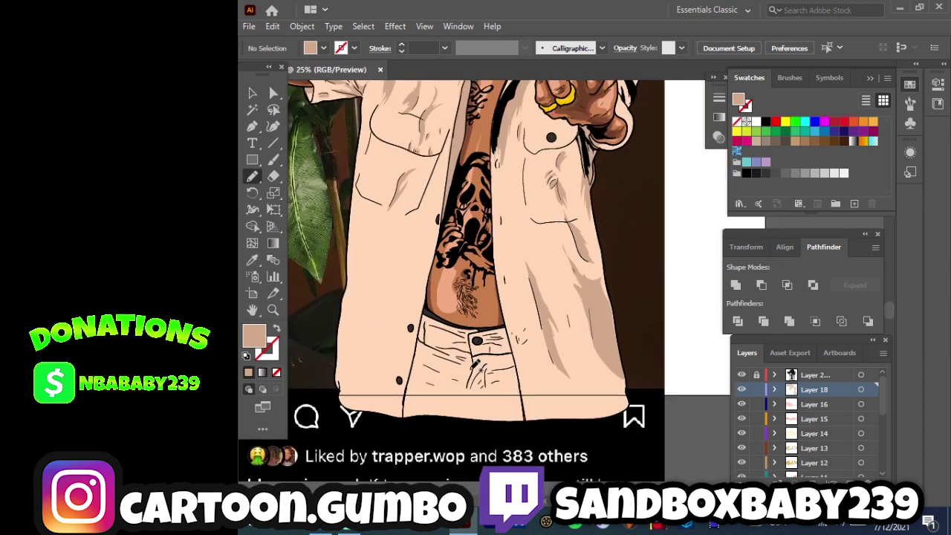
scroll(603, 223, up, 3)
scroll(481, 194, down, 3)
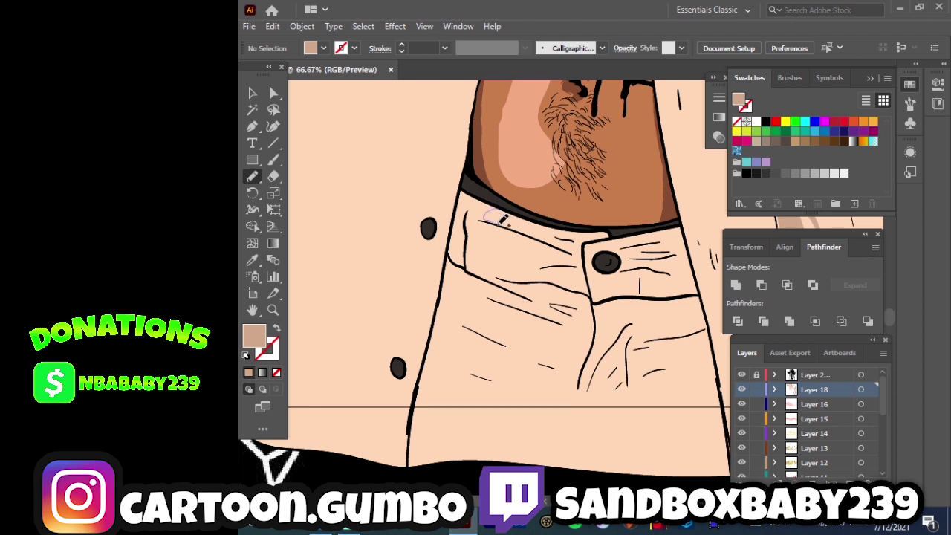
mouse_move(512, 275)
mouse_down()
mouse_move(524, 360)
mouse_move(415, 464)
mouse_move(421, 345)
mouse_up()
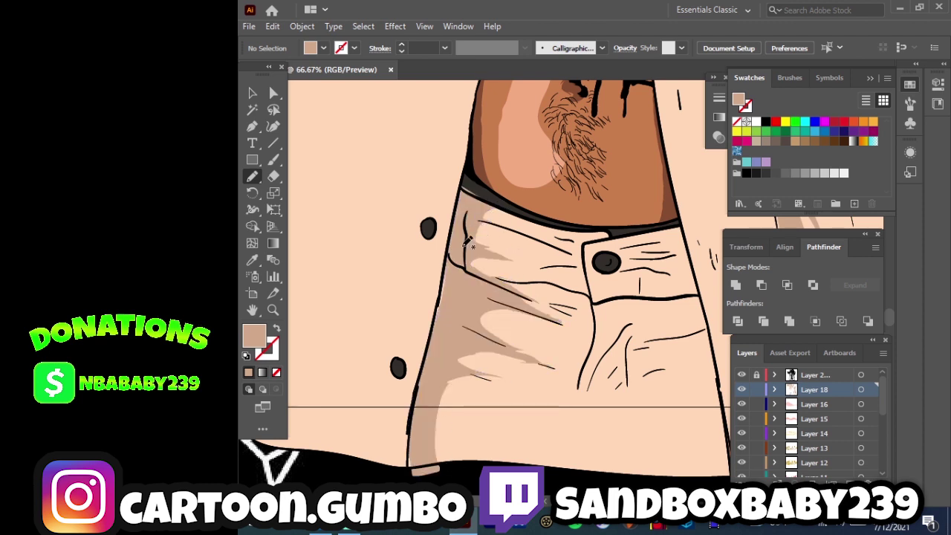
drag(436, 470, 425, 387)
drag(581, 240, 586, 398)
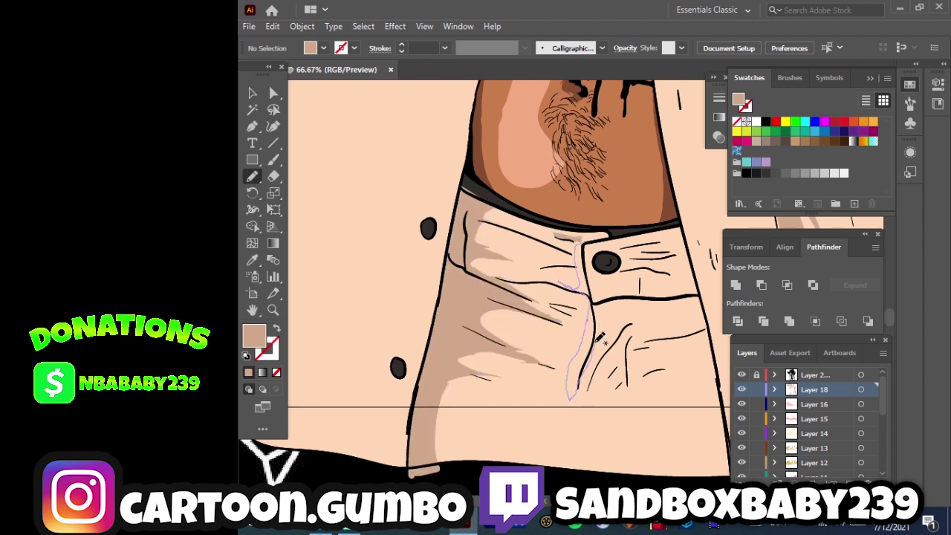
Step: Draw tan fold shadows around the trousers' button, the opposite shirt edge and the creases beside the fly
mouse_move(672, 243)
mouse_down()
mouse_move(619, 241)
mouse_move(621, 269)
mouse_up()
drag(670, 230, 678, 236)
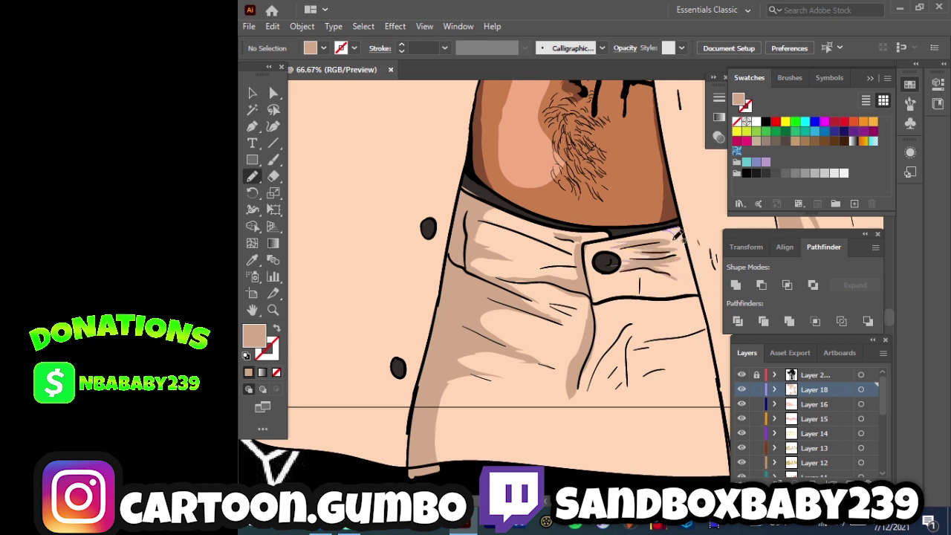
mouse_move(689, 297)
mouse_down()
mouse_move(706, 394)
mouse_move(709, 327)
mouse_up()
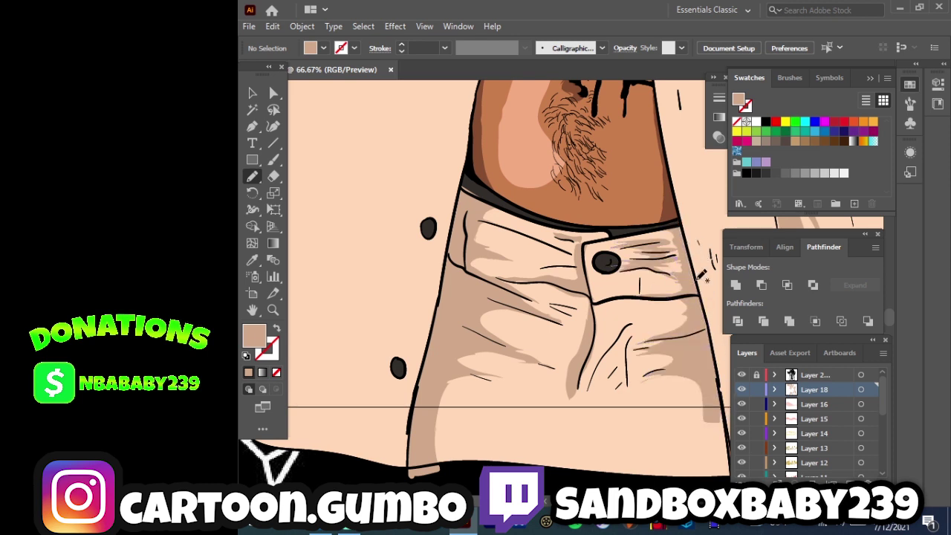
drag(626, 371, 627, 376)
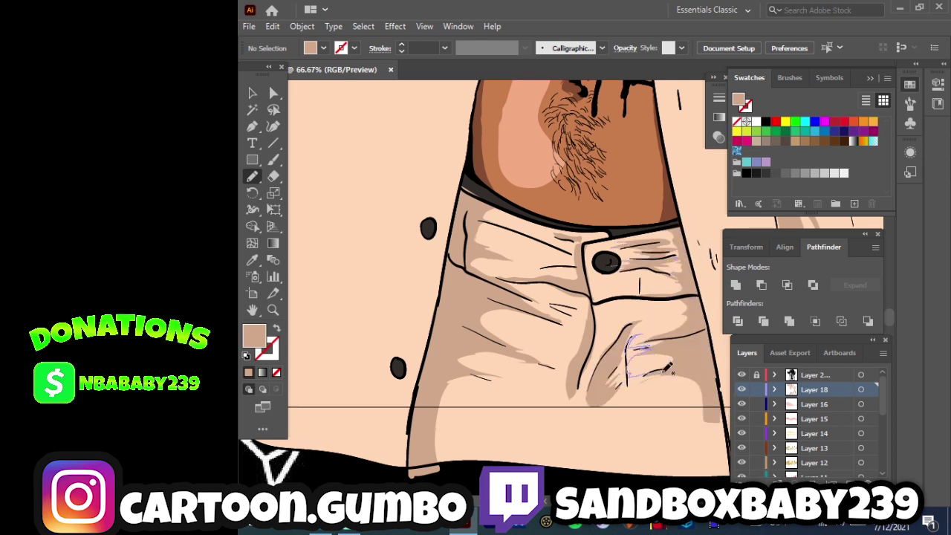
drag(639, 335, 614, 413)
drag(574, 302, 550, 318)
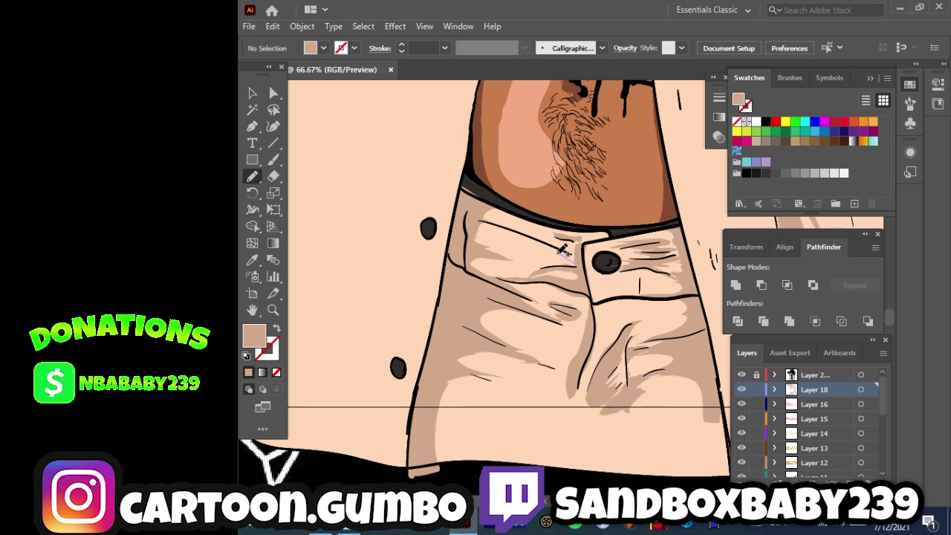
Step: Create a new layer above Layer 18 and set the fill to a paler cream than the shirt colour
key(ctrl+minus)
key(ctrl+minus)
scroll(483, 282, up, 5)
key(ctrl+l)
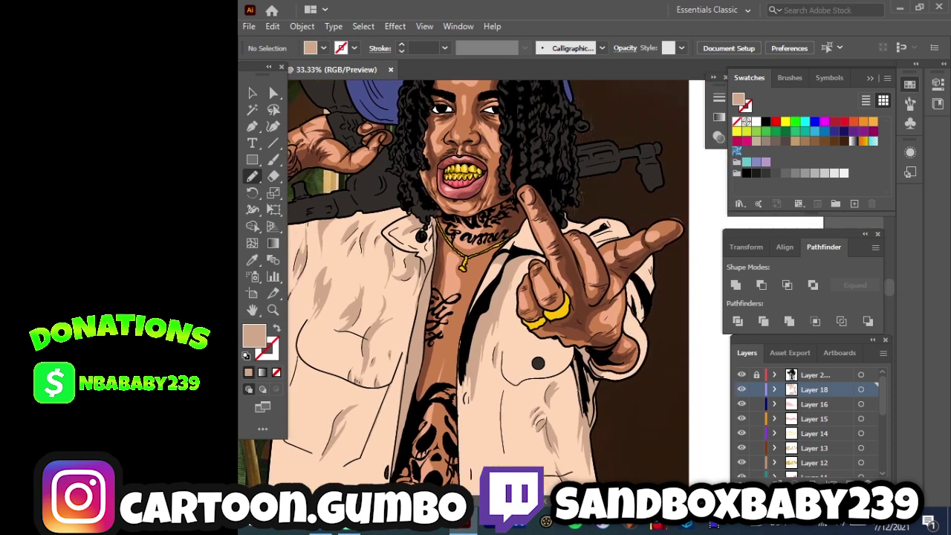
key(i)
double_click(253, 336)
click(660, 103)
key(Return)
key(n)
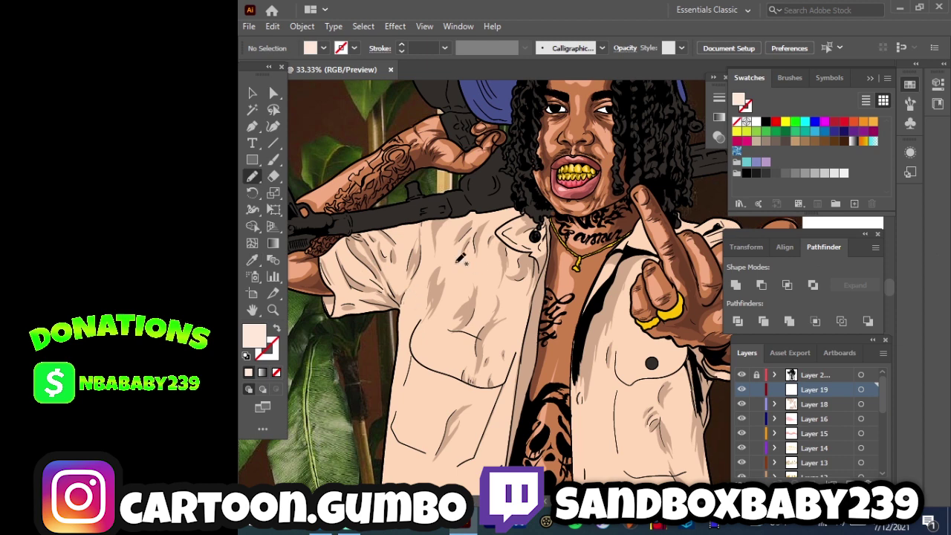
Step: Draw pale cream highlights on the shirt's chest and pocket, and move Layer 19 below the Layer 18 shadows
drag(473, 336, 468, 346)
drag(814, 389, 814, 408)
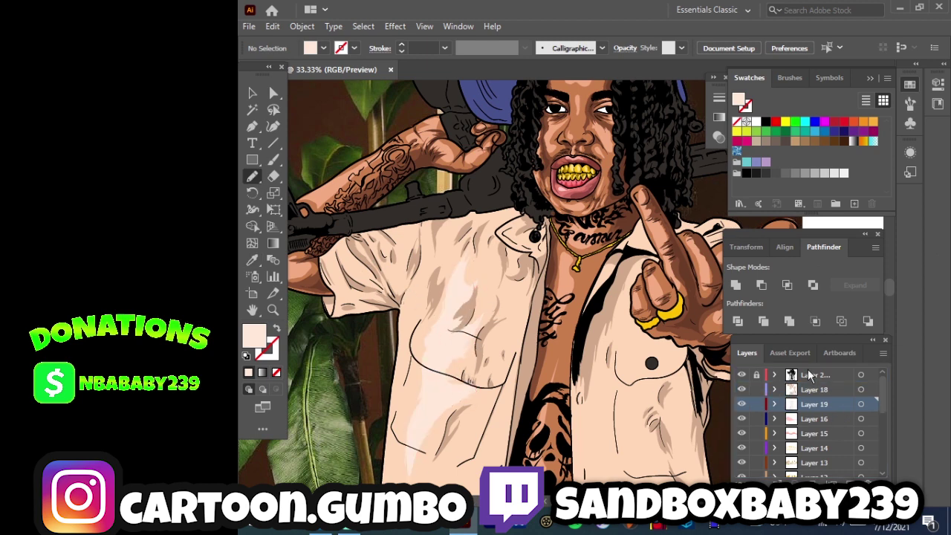
scroll(482, 297, up, 1)
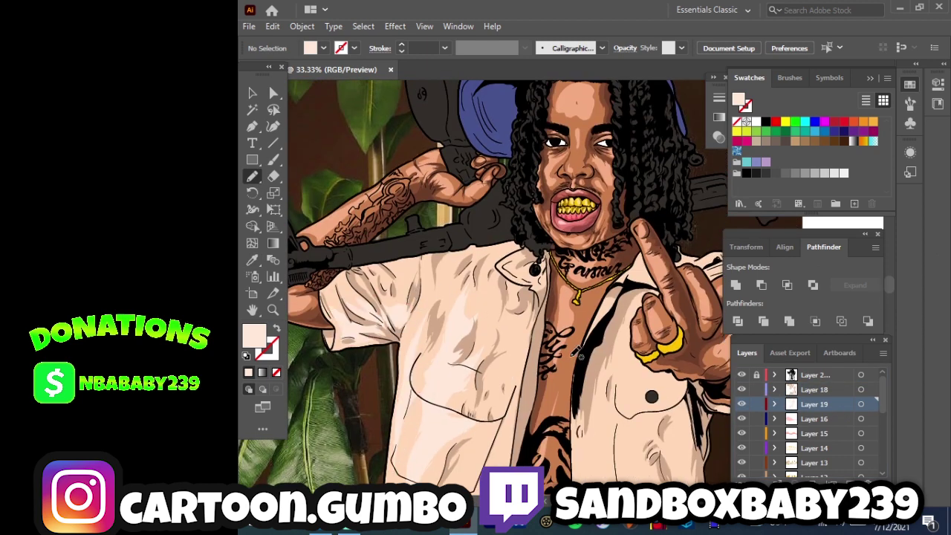
Step: Draw pale cream highlights down the shirt's lower outer side and on the front behind the raised hand
scroll(401, 143, down, 5)
mouse_move(401, 142)
mouse_down()
mouse_move(381, 466)
mouse_move(409, 138)
mouse_up()
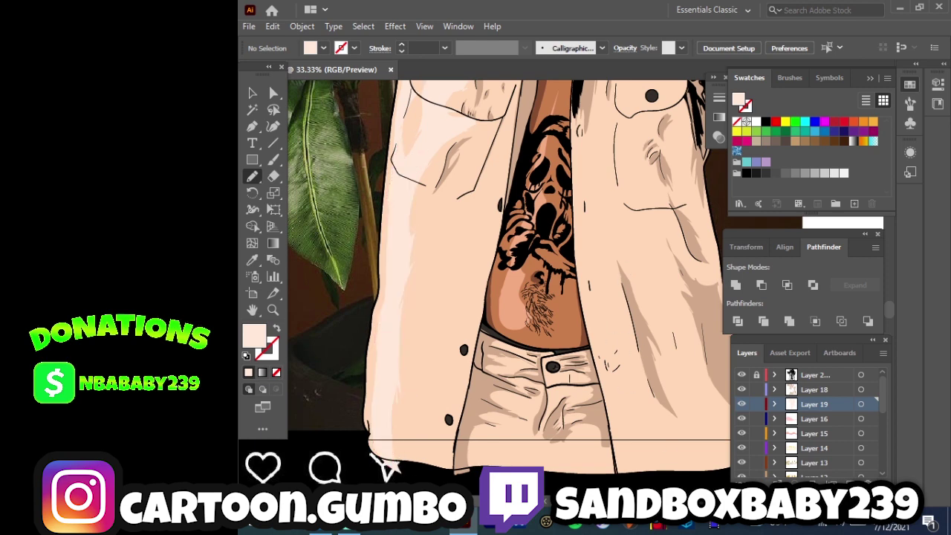
scroll(637, 348, up, 5)
scroll(595, 223, up, 2)
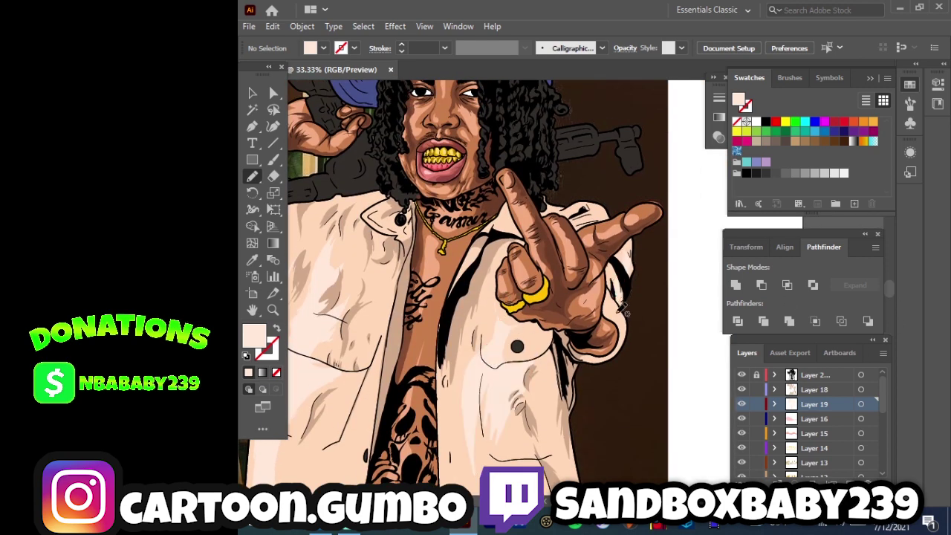
Step: Create a new layer above Layer 18 and sample the gold of the finger rings
scroll(585, 292, up, 3)
key(ctrl+l)
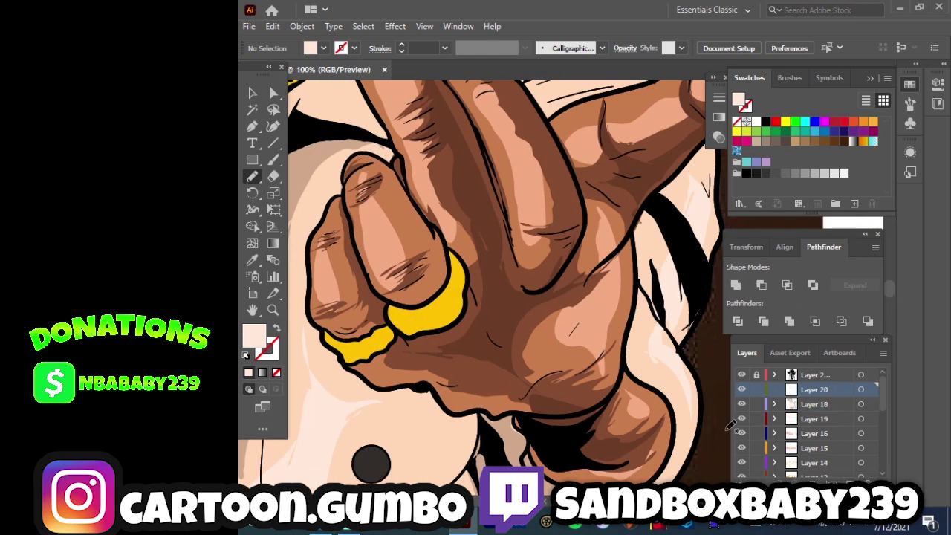
key(i)
click(324, 338)
double_click(253, 336)
key(Return)
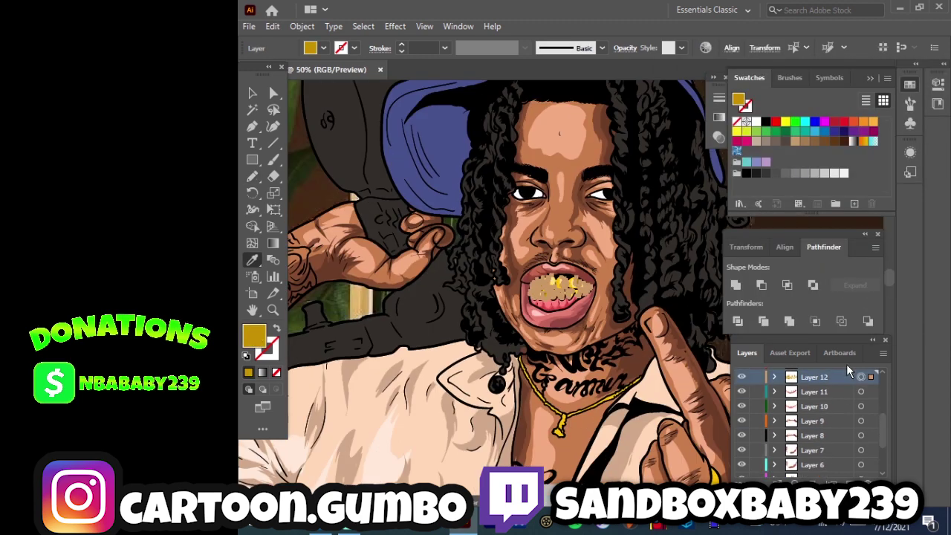
Step: Target the gold teeth artwork on Layer 12, pick up its golden-yellow fill and clear the selection
scroll(880, 430, up, 1)
click(863, 401)
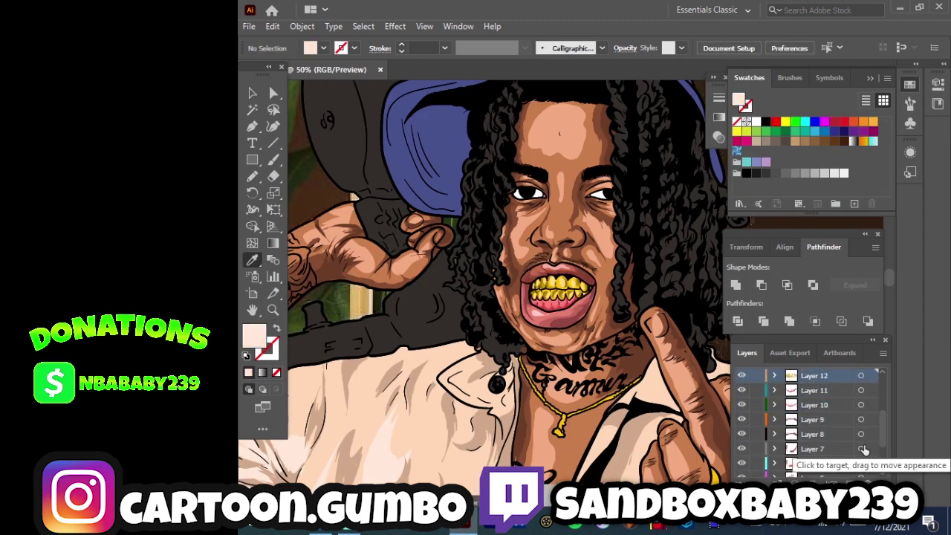
click(860, 375)
key(ctrl+equal)
key(ctrl+equal)
key(ctrl+equal)
double_click(253, 336)
key(Return)
key(ctrl+minus)
key(ctrl+minus)
key(ctrl+minus)
key(ctrl+minus)
key(ctrl+minus)
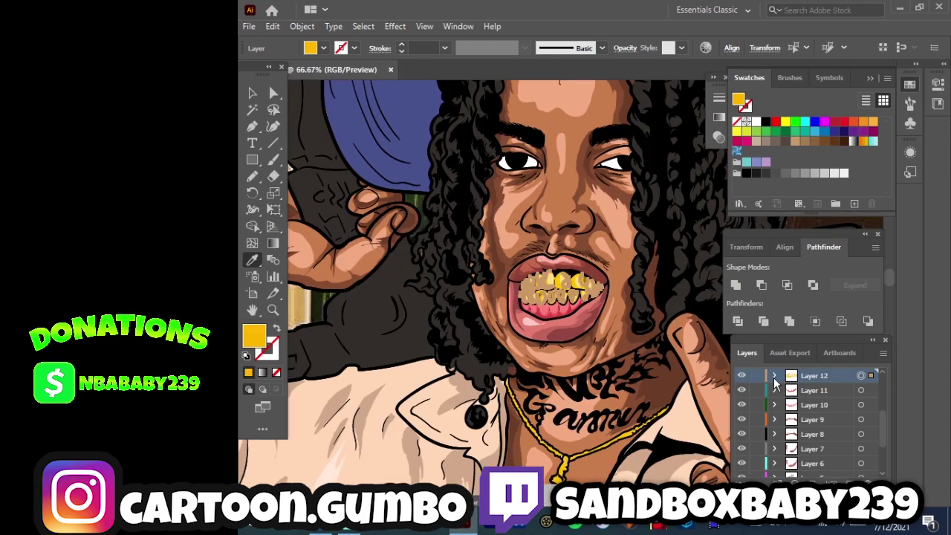
key(ctrl+equal)
key(ctrl+equal)
key(ctrl+equal)
key(ctrl+equal)
key(ctrl+equal)
key(ctrl+shift+a)
key(ctrl+0)
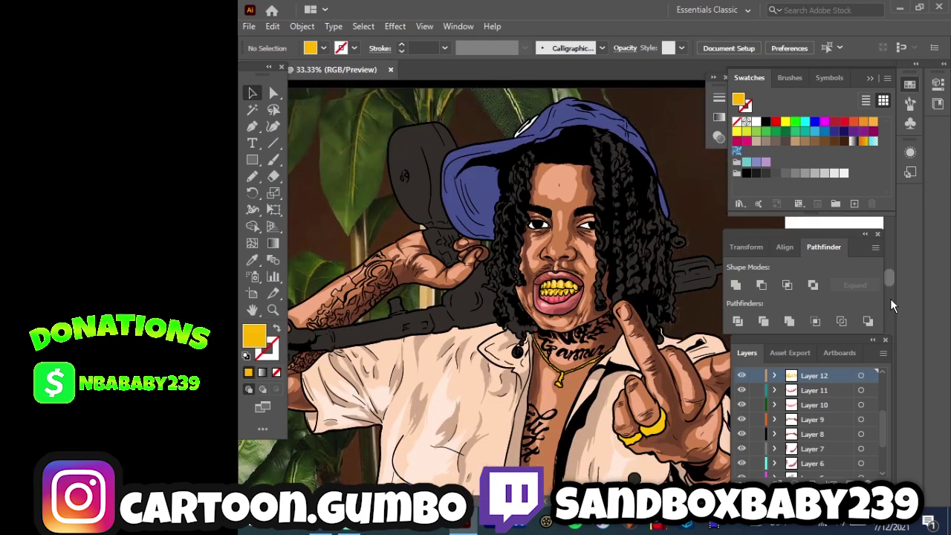
Step: Draw golden-yellow shading on the finger rings on Layer 12
key(ctrl+equal)
key(ctrl+equal)
key(ctrl+equal)
drag(735, 297, 543, 319)
key(b)
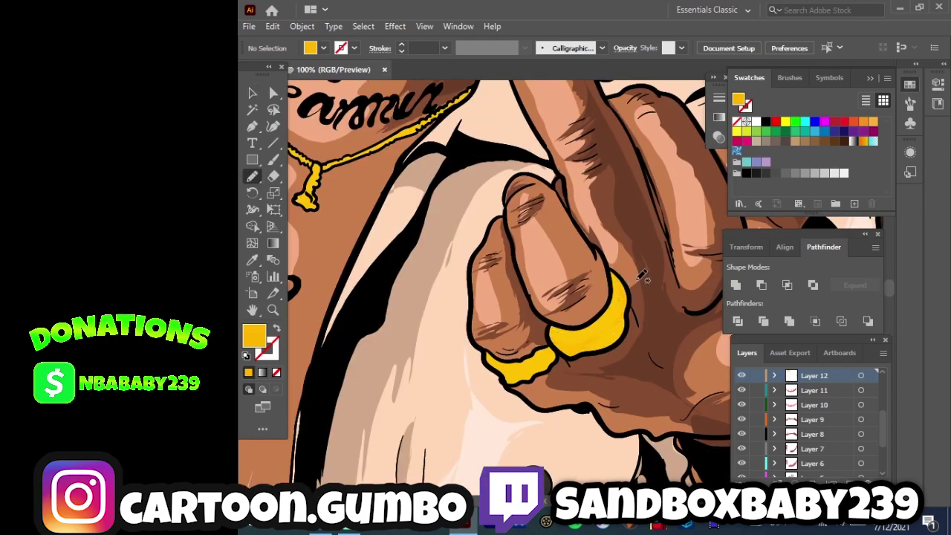
Step: Place Layer 20 directly above Layer 12 and set the fill to a darker gold for the jewellery shading
click(861, 376)
double_click(254, 336)
key(Return)
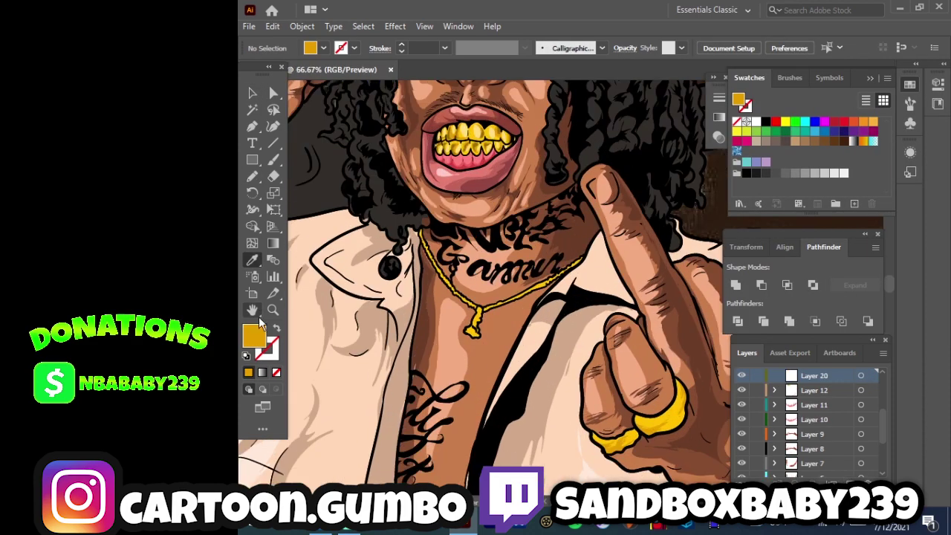
Step: Set the fill to a dark brownish gold on Layer 13 and hide the reference photo's layer
double_click(253, 336)
key(Return)
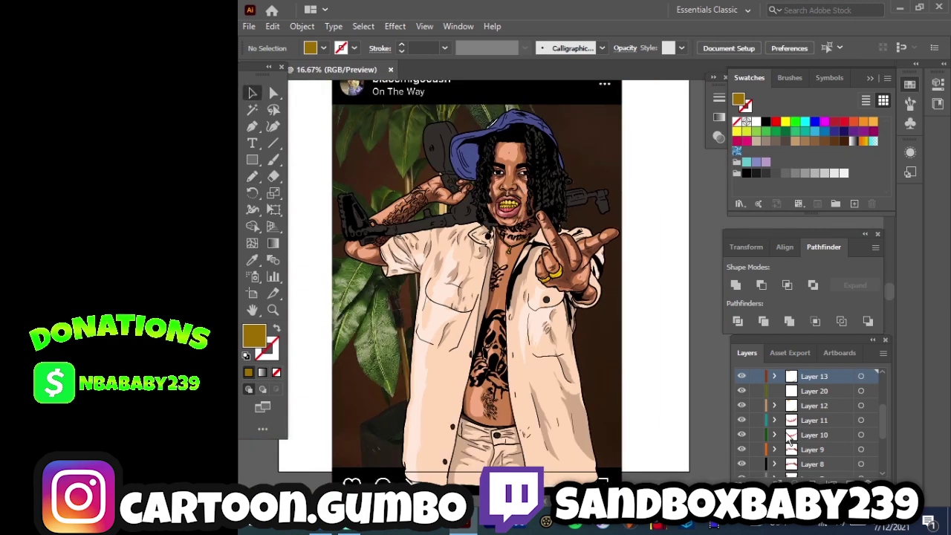
scroll(809, 424, down, 5)
click(742, 471)
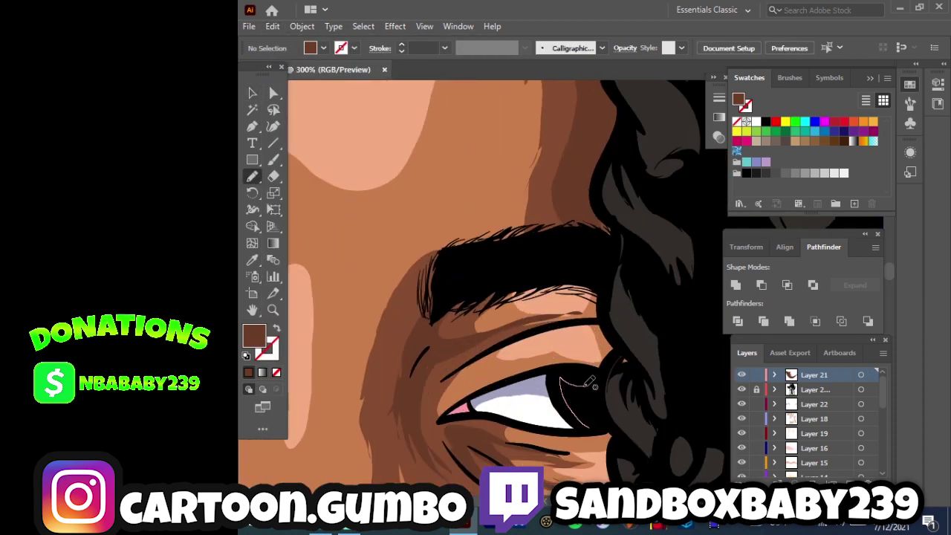
Step: Draw brown iris shading in the eyes and add lighter brown strokes over it on Layer 23
drag(589, 382, 590, 384)
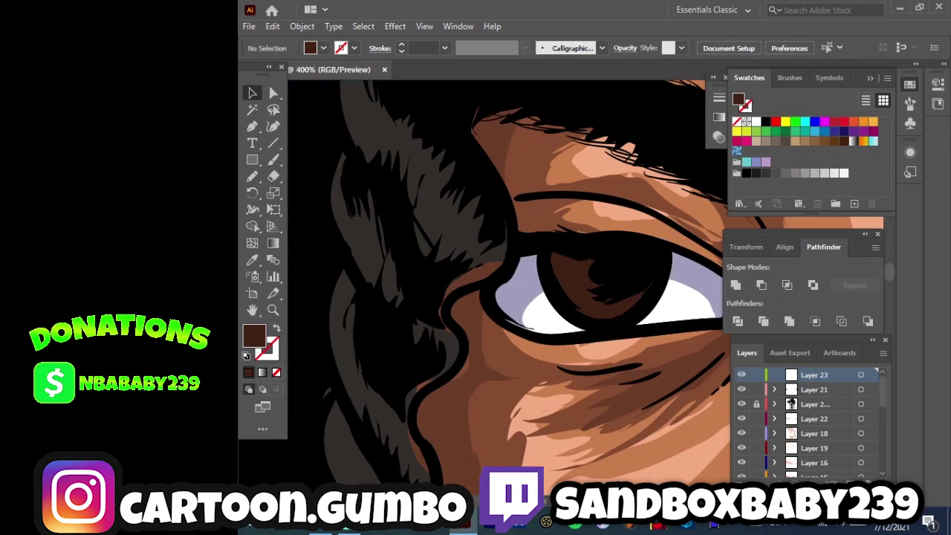
double_click(255, 336)
click(739, 212)
key(Return)
key(b)
mouse_move(559, 245)
mouse_down()
mouse_move(594, 298)
mouse_move(591, 247)
mouse_up()
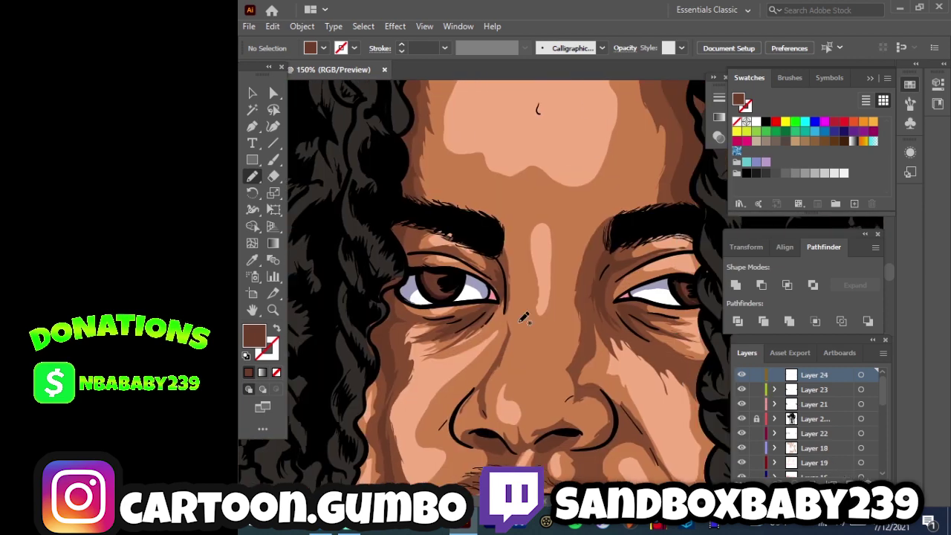
Step: Set the fill to white for glossy highlights on the eyes, face and hand
double_click(255, 337)
click(706, 136)
key(Return)
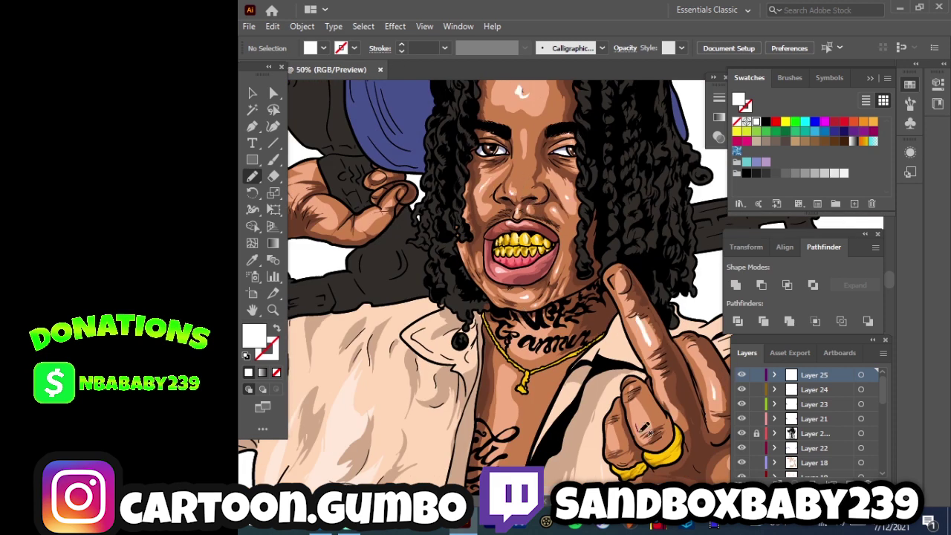
Step: Set the fill to light grey and switch to the Paintbrush for thin highlights
scroll(554, 382, down, 1)
scroll(691, 297, up, 1)
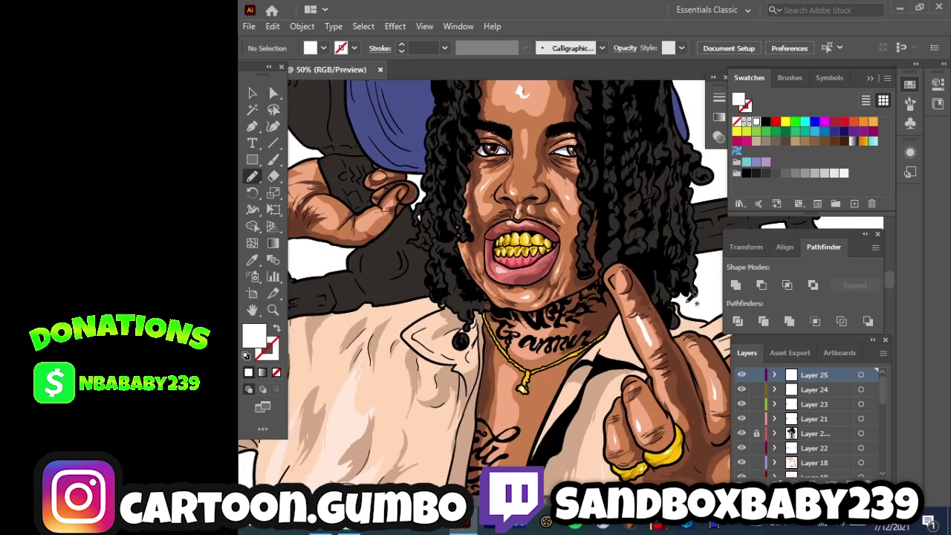
key(ctrl+1)
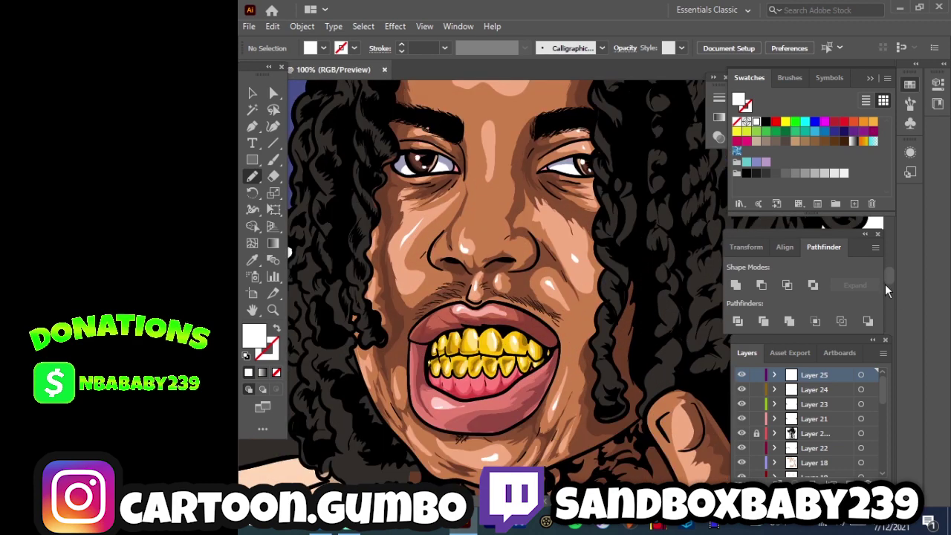
key(ctrl+minus)
key(i)
double_click(254, 336)
key(Return)
key(b)
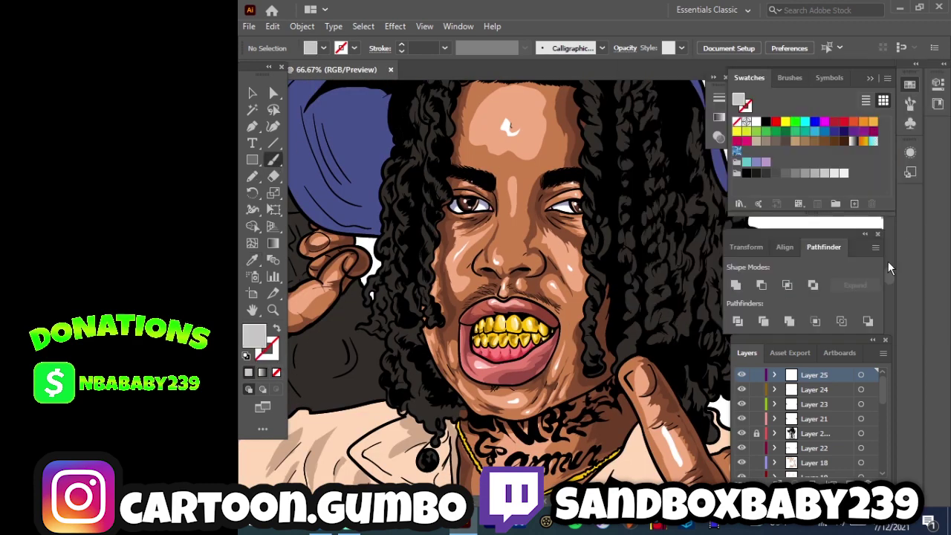
Step: Apply the light grey as a 1 pt stroke without fill and paint thin highlights along the hair strands
scroll(483, 283, up, 2)
click(445, 48)
key(Return)
click(277, 328)
drag(436, 164, 400, 291)
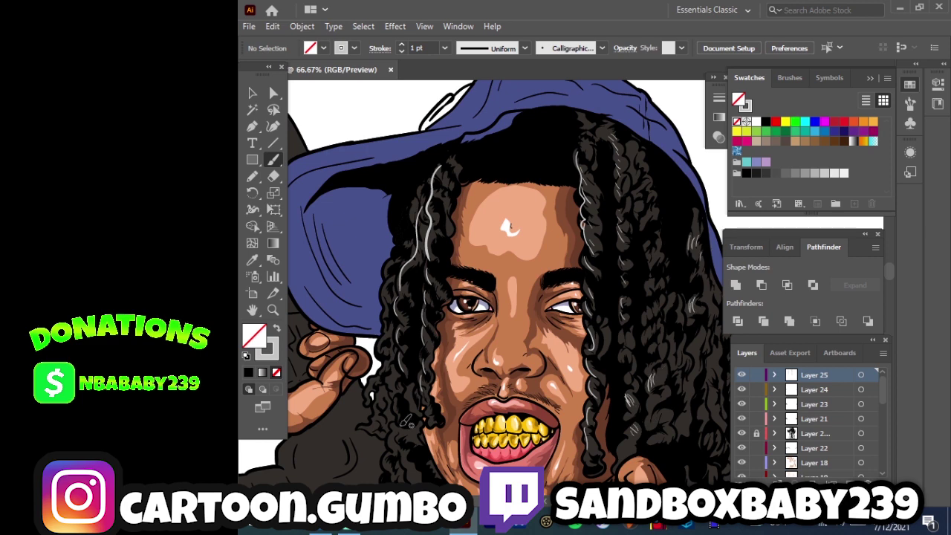
Step: Paint light grey highlight lines along the edges of the gun and the blue cap
key(ctrl+minus)
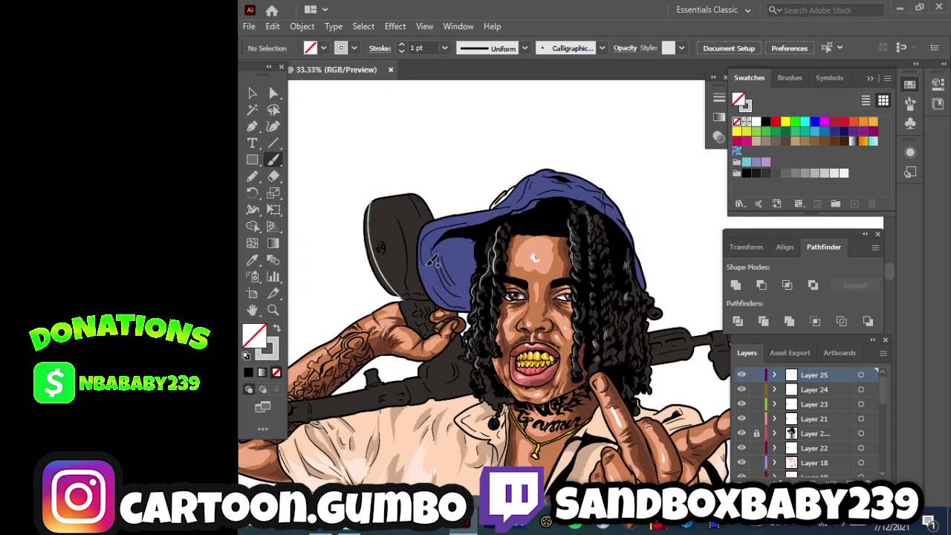
key(ctrl+minus)
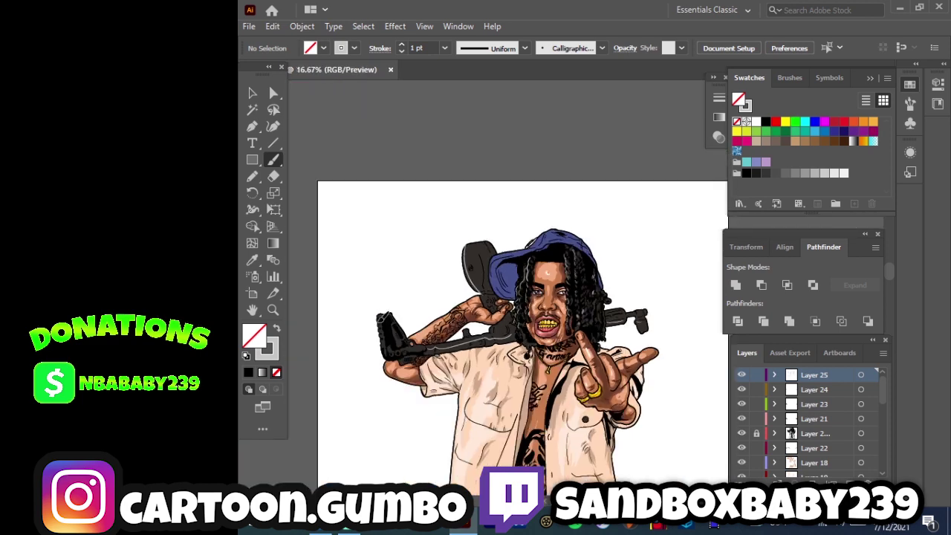
key(ctrl+plus)
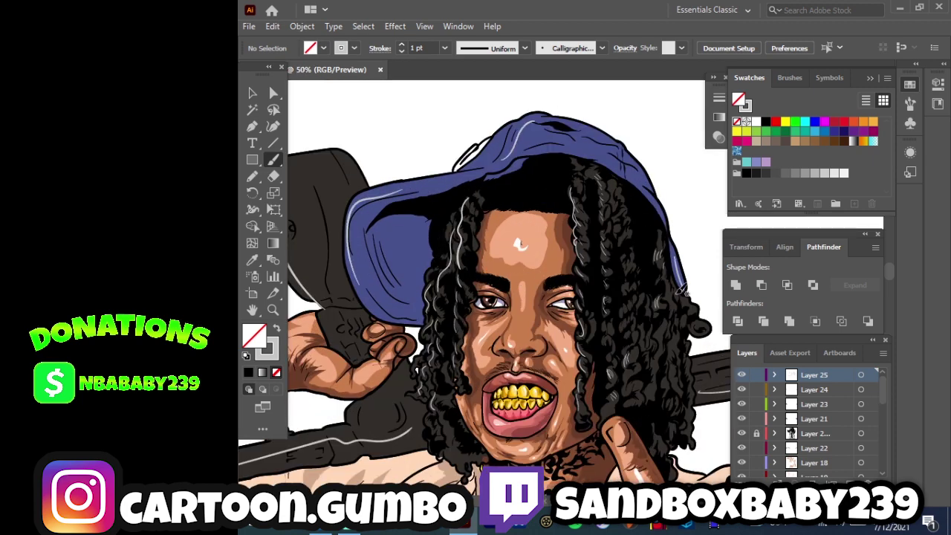
key(ctrl+minus)
key(ctrl+minus)
Step: Add Layer 26 and sample the darker gold from the ring as the fill
click(843, 468)
scroll(605, 297, up, 5)
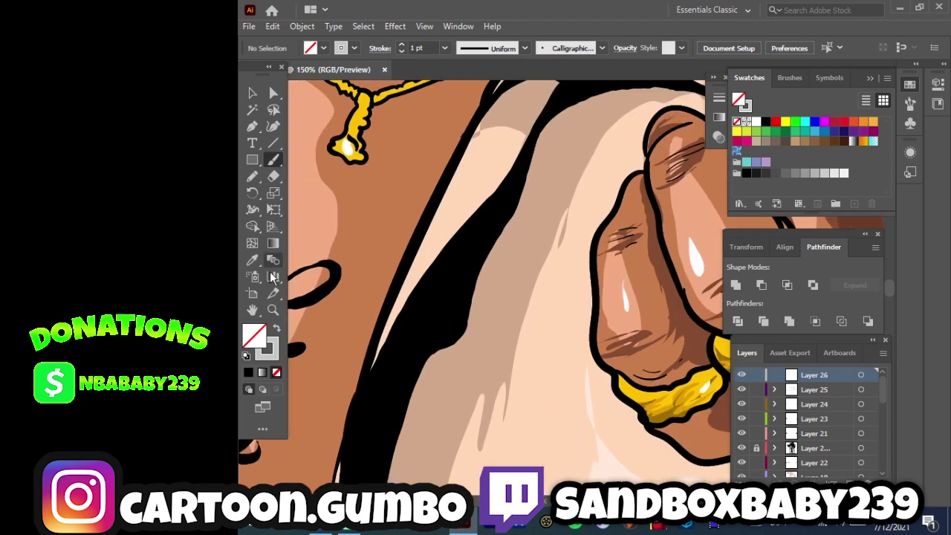
key(i)
click(675, 405)
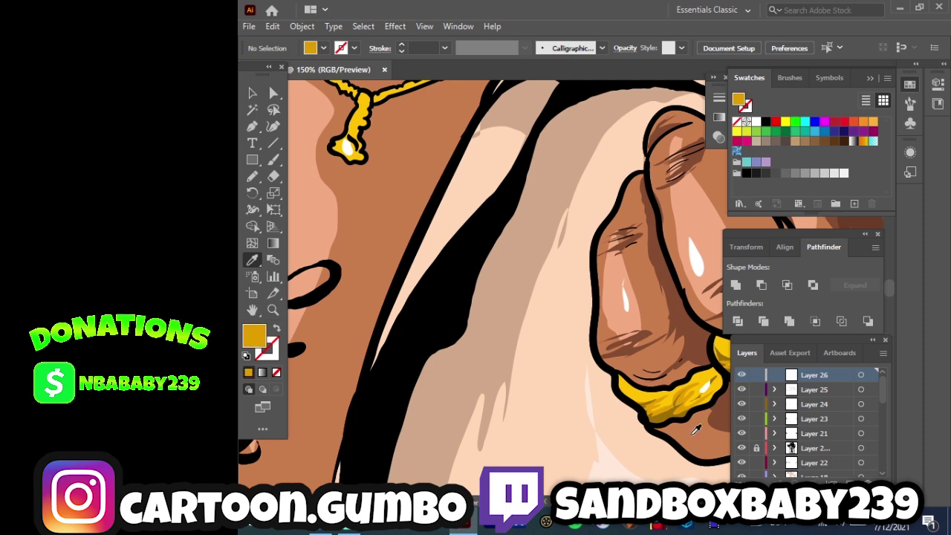
Step: Place Layer 26 directly below the locked line-art layer and draw darker gold shading along the necklace with the Pencil
scroll(594, 297, up, 5)
scroll(594, 298, left, 5)
key(n)
drag(778, 381, 809, 454)
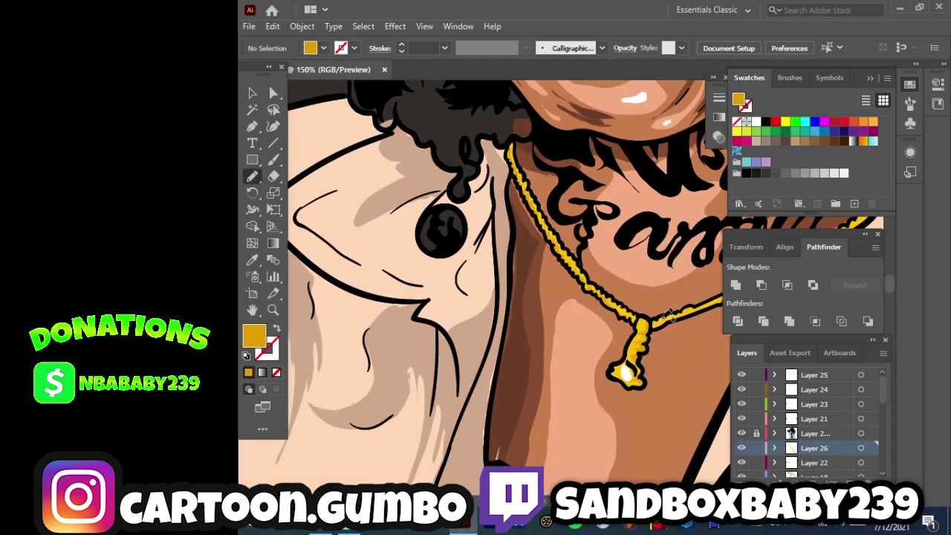
scroll(669, 312, right, 5)
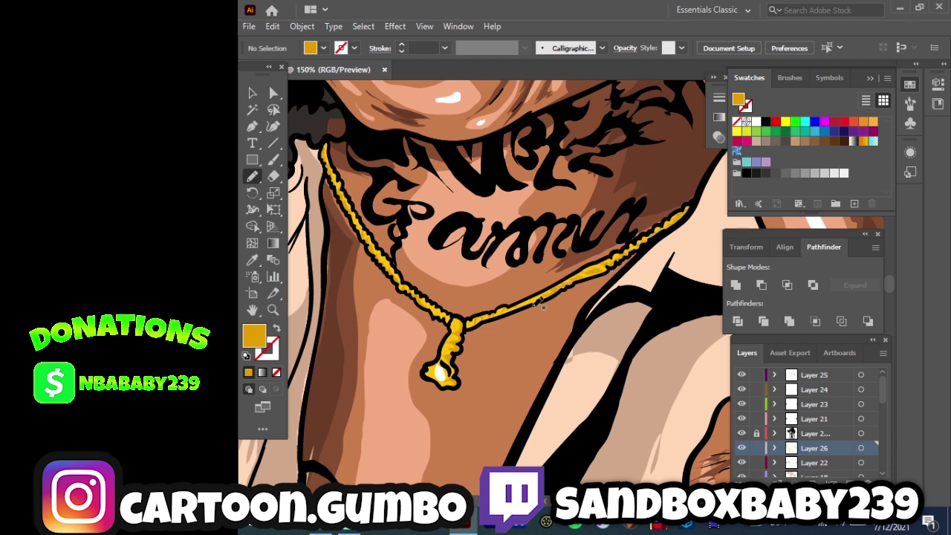
Step: Add a layer beneath all the others and draw a dark grey background rectangle covering the whole artboard
scroll(540, 304, down, 6)
scroll(855, 446, down, 10)
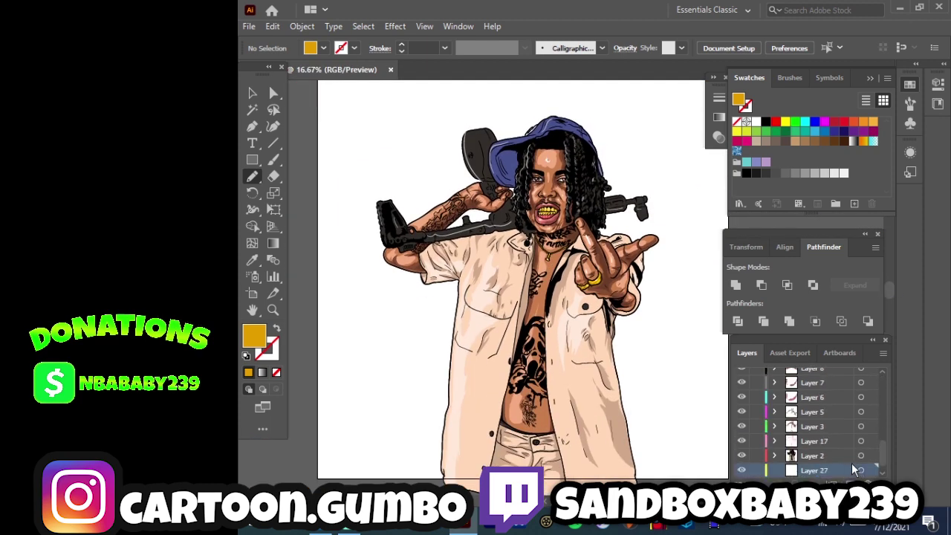
key(ctrl+minus)
key(v)
double_click(254, 336)
key(Return)
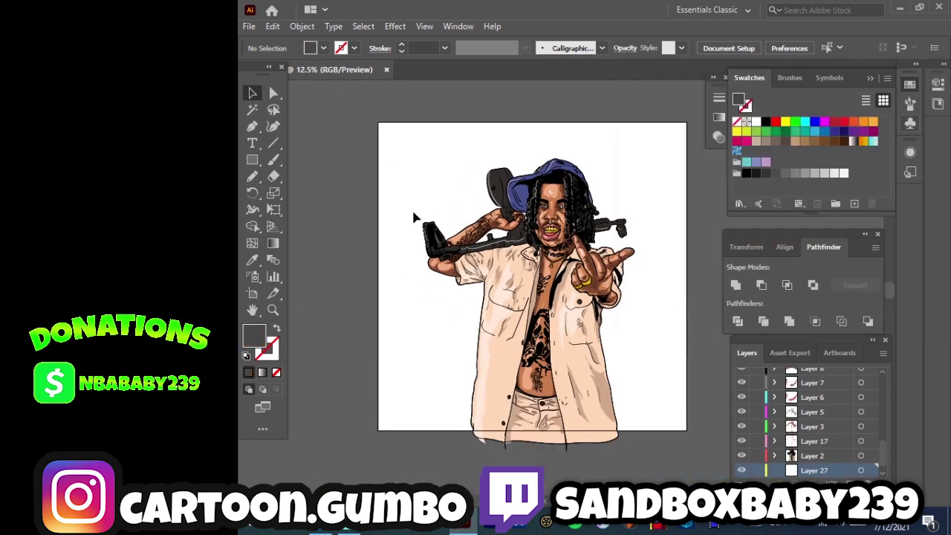
key(m)
drag(364, 106, 703, 446)
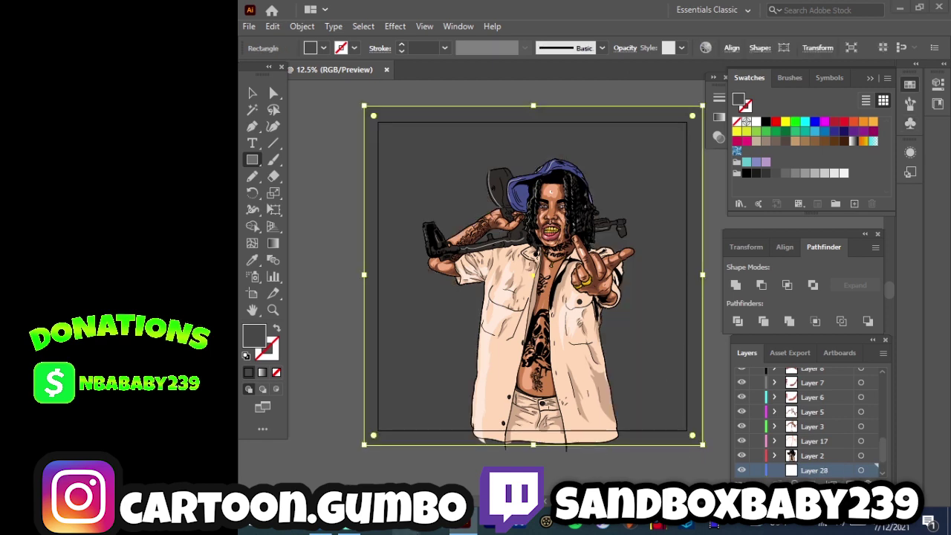
key(super+e)
click(285, 275)
click(292, 313)
click(295, 442)
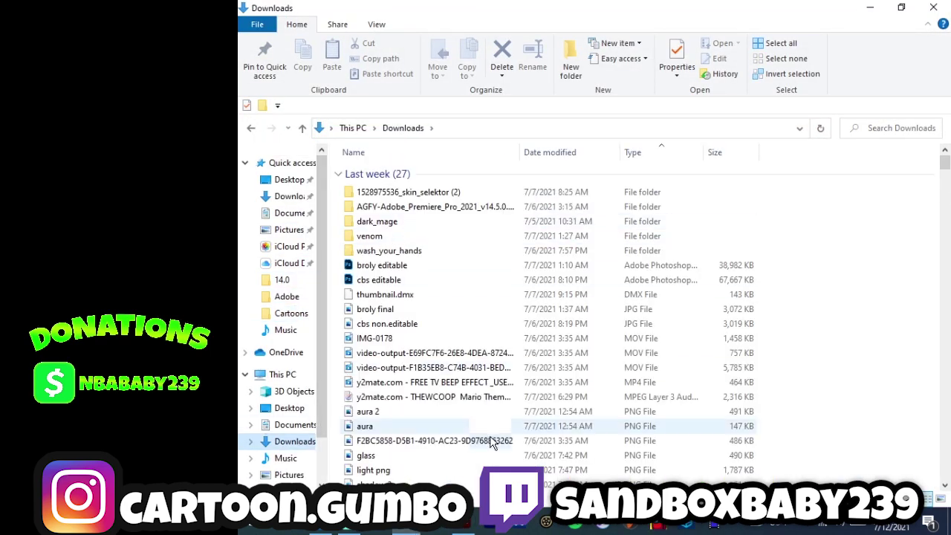
click(482, 441)
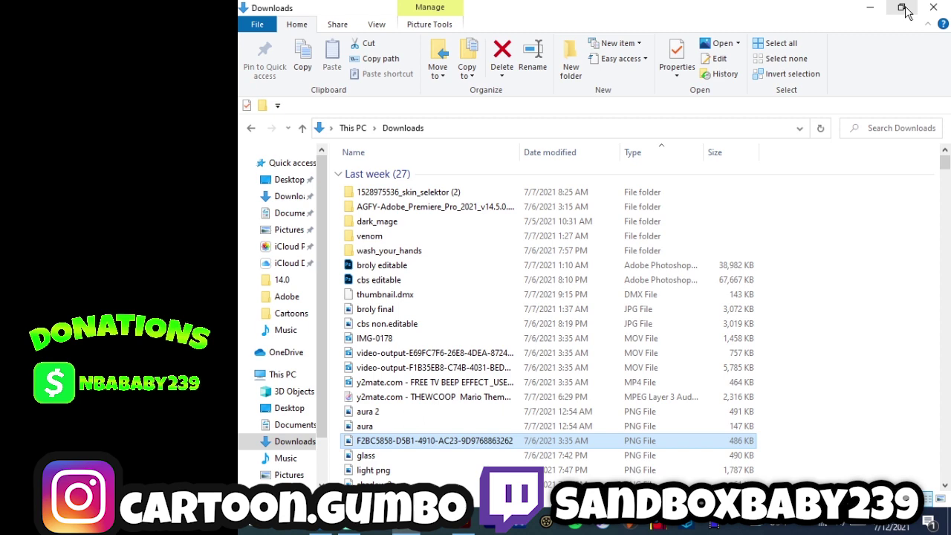
Step: Place the social-media handle PNG in the Illustrator artwork on Layer 28 and scale it down to fit across the artboard's lower part
click(901, 7)
drag(678, 213, 483, 312)
click(707, 96)
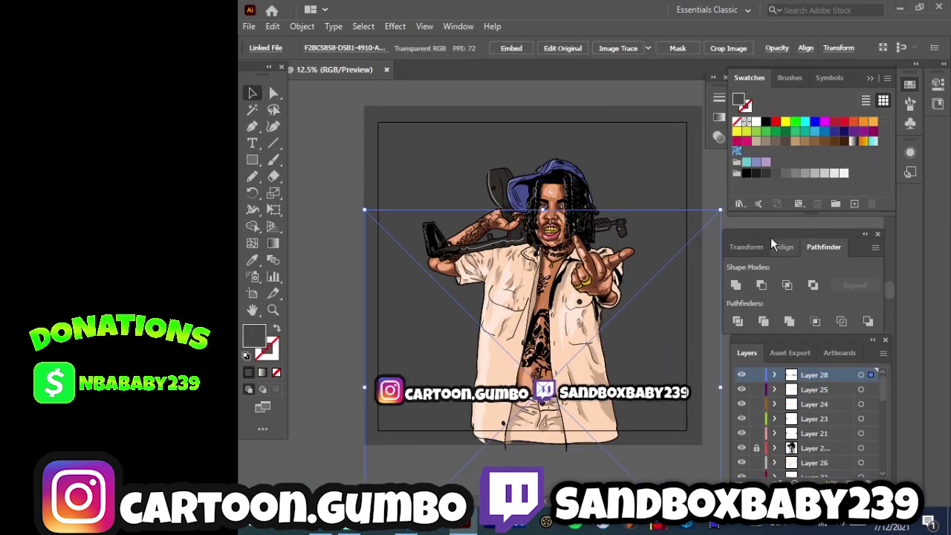
drag(364, 209, 411, 274)
click(249, 26)
click(476, 317)
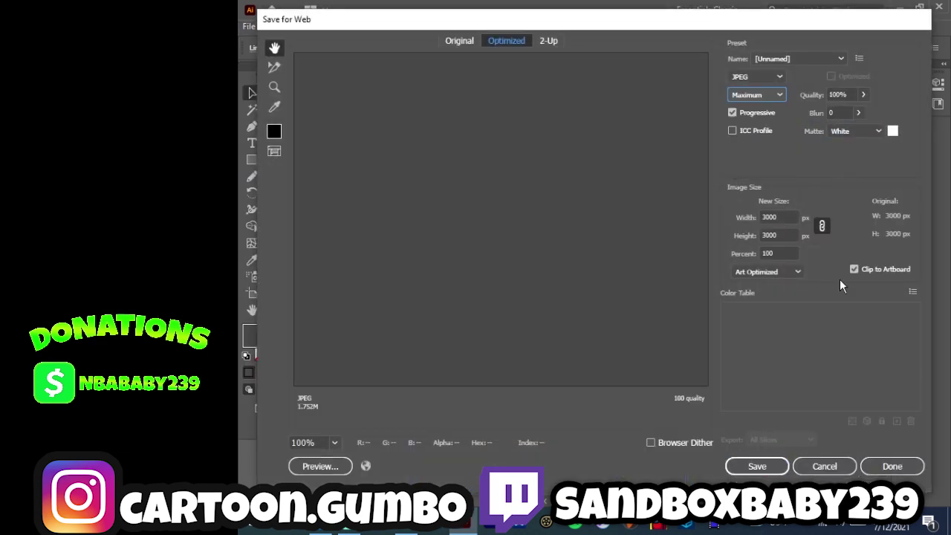
click(824, 466)
Step: Export the artwork with Save for Web as a maximum-quality 3000 × 3000 px JPEG named cash
click(249, 26)
click(476, 317)
click(771, 468)
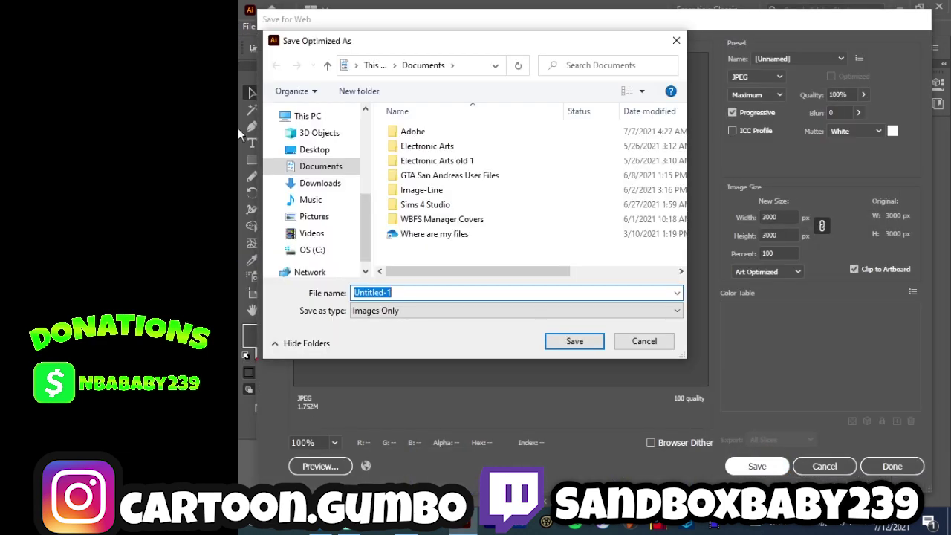
text(cash)
click(576, 343)
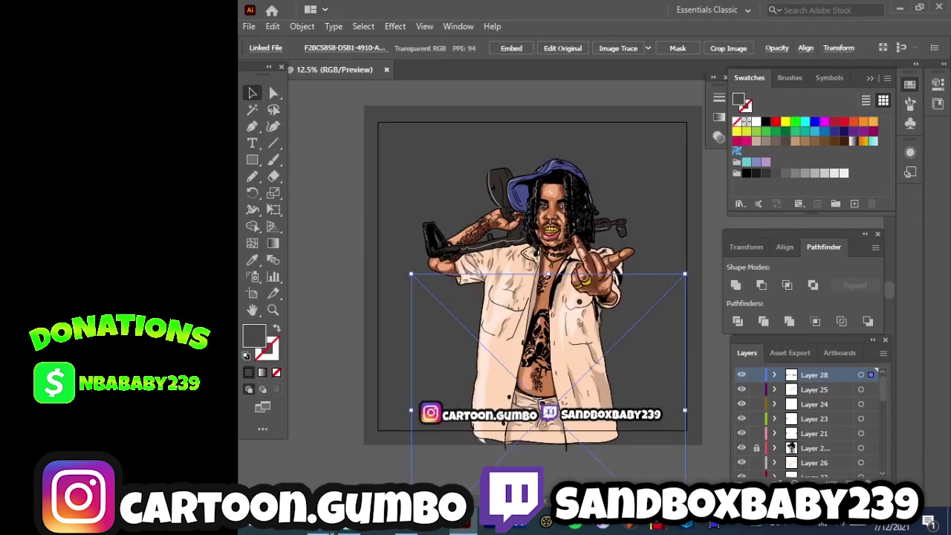